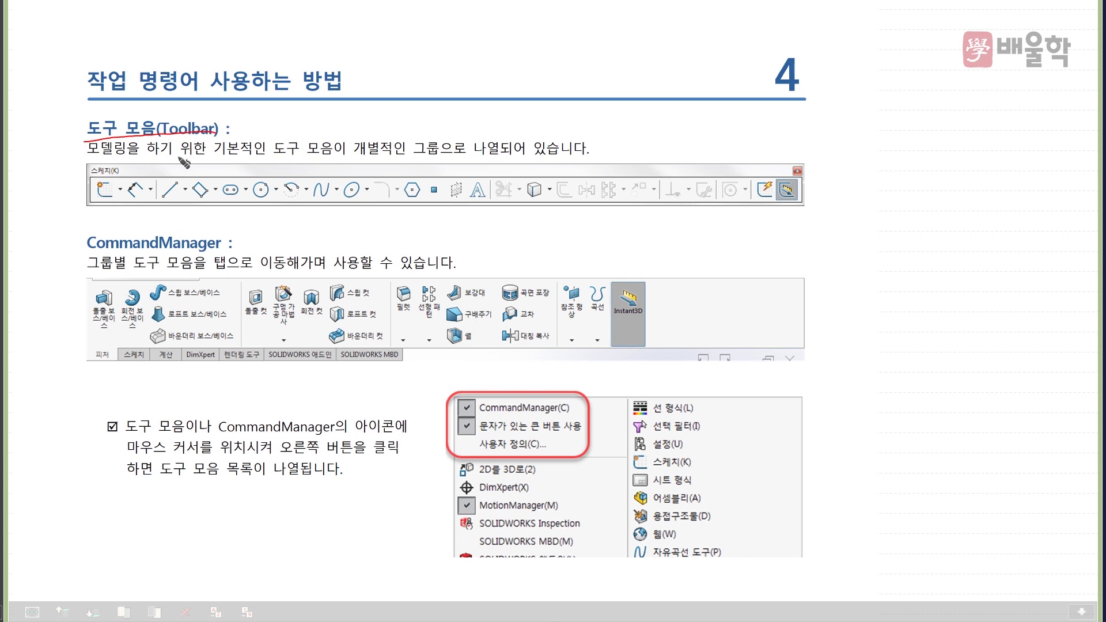
left_click_drag(88, 252, 220, 245)
left_click_drag(278, 454, 353, 457)
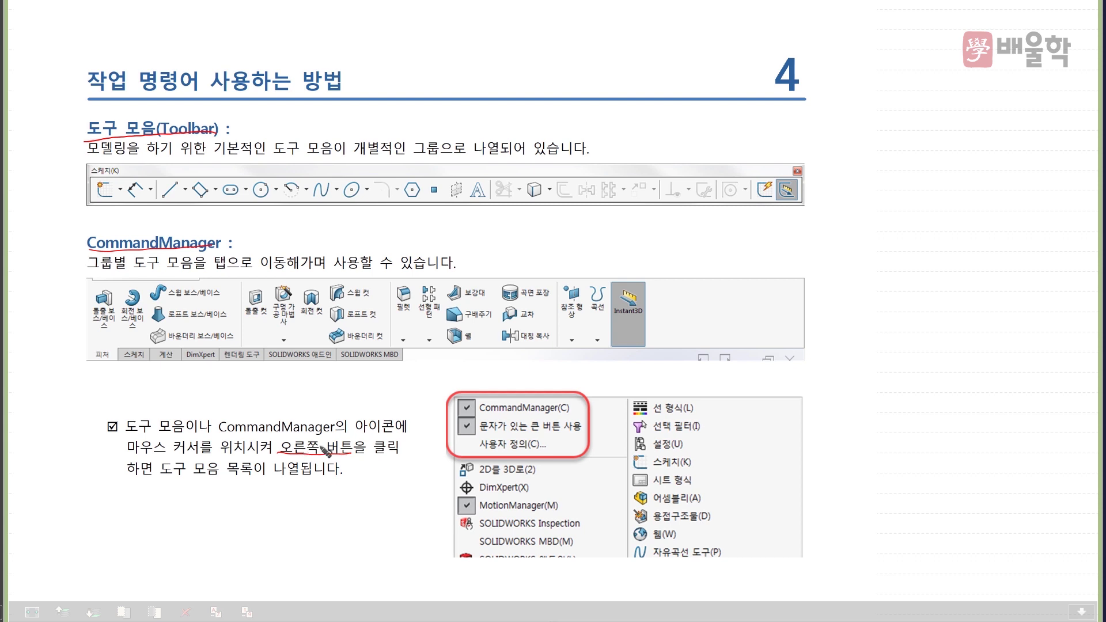
mouse_move(436, 381)
left_mouse_down()
mouse_move(442, 526)
mouse_move(572, 545)
mouse_move(744, 383)
mouse_move(441, 405)
left_mouse_up()
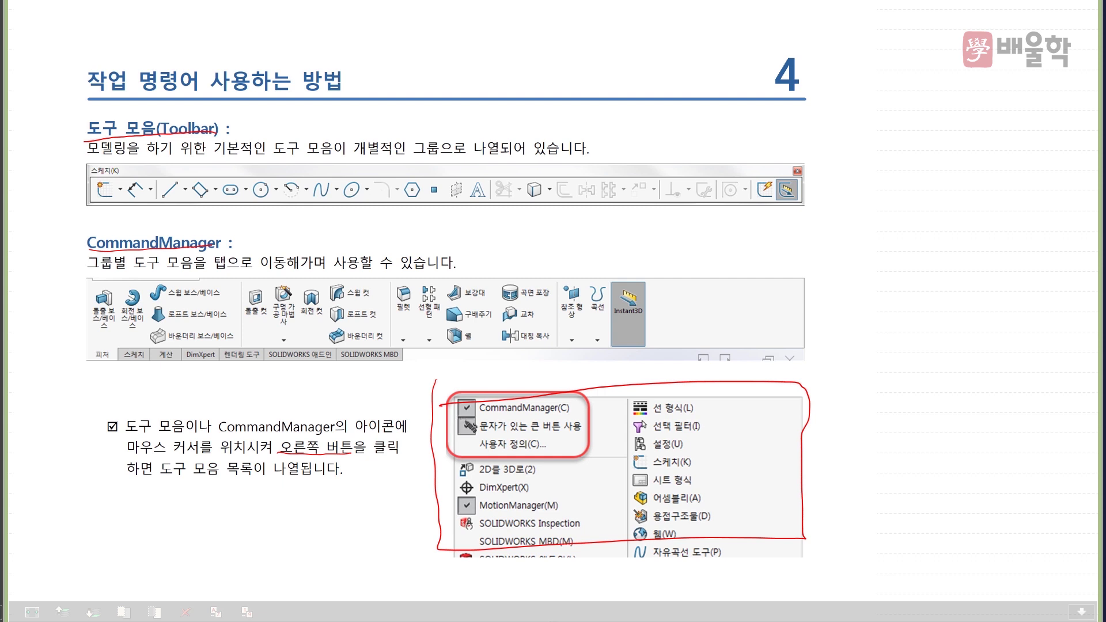
mouse_move(478, 407)
left_mouse_down()
mouse_move(449, 436)
mouse_move(542, 444)
mouse_move(576, 411)
mouse_move(488, 397)
mouse_move(478, 427)
mouse_move(503, 450)
mouse_move(546, 449)
left_mouse_up()
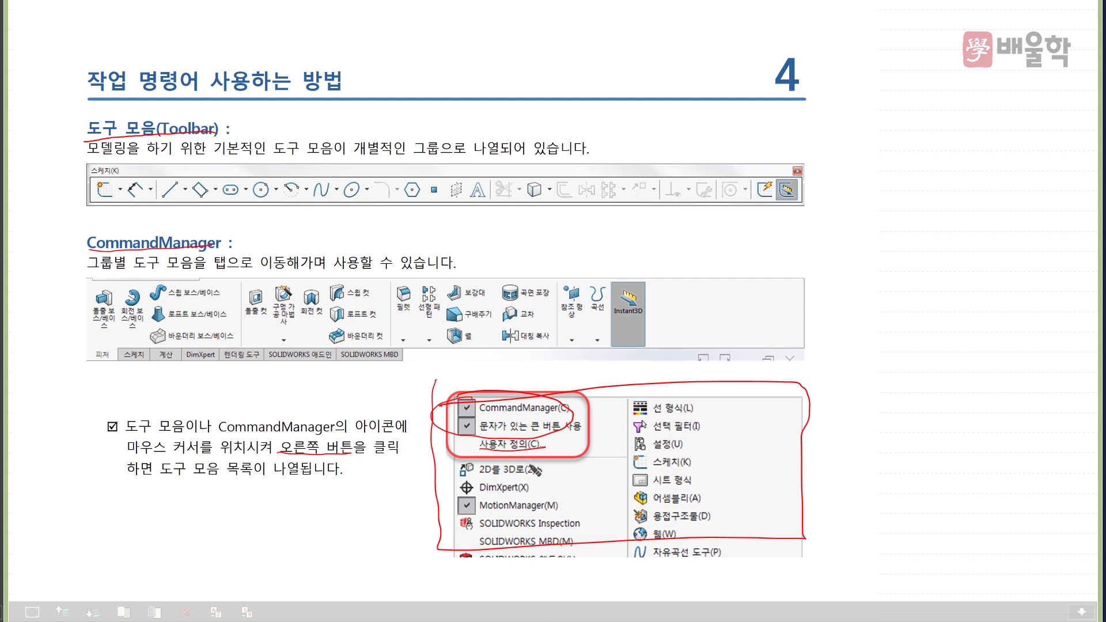
key("Right")
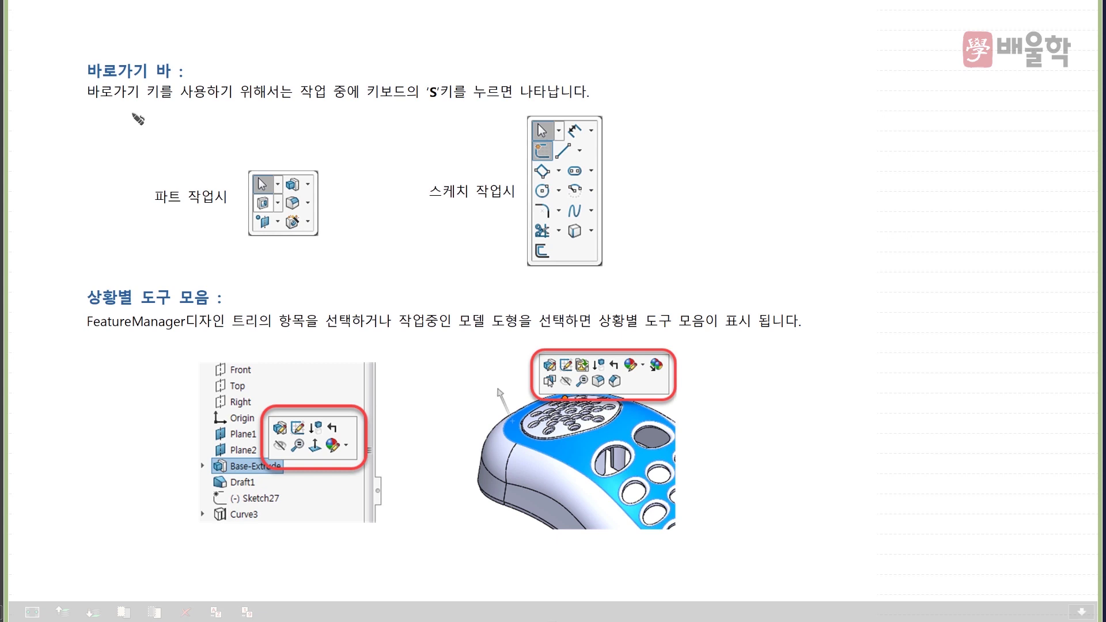
mouse_move(443, 103)
left_mouse_down()
mouse_move(427, 106)
mouse_move(457, 93)
mouse_move(439, 105)
left_mouse_up()
left_click_drag(244, 244, 323, 240)
left_click_drag(517, 271, 595, 270)
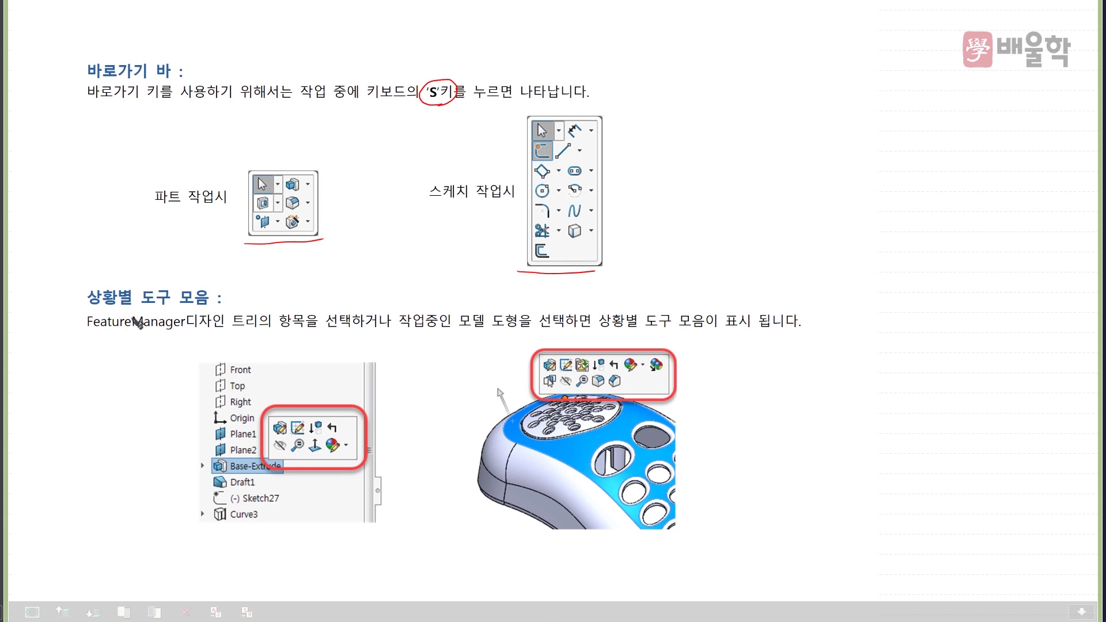
mouse_move(311, 475)
left_mouse_down()
mouse_move(298, 477)
mouse_move(362, 413)
mouse_move(353, 463)
left_mouse_up()
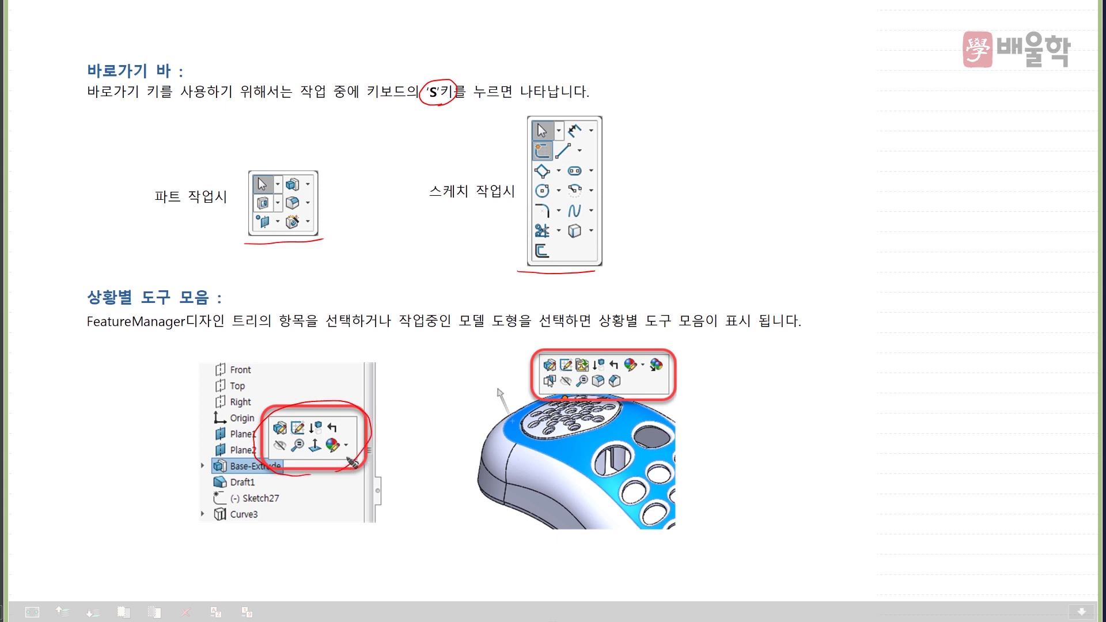
mouse_move(567, 407)
left_mouse_down()
mouse_move(538, 368)
mouse_move(634, 342)
mouse_move(608, 418)
mouse_move(573, 418)
left_mouse_up()
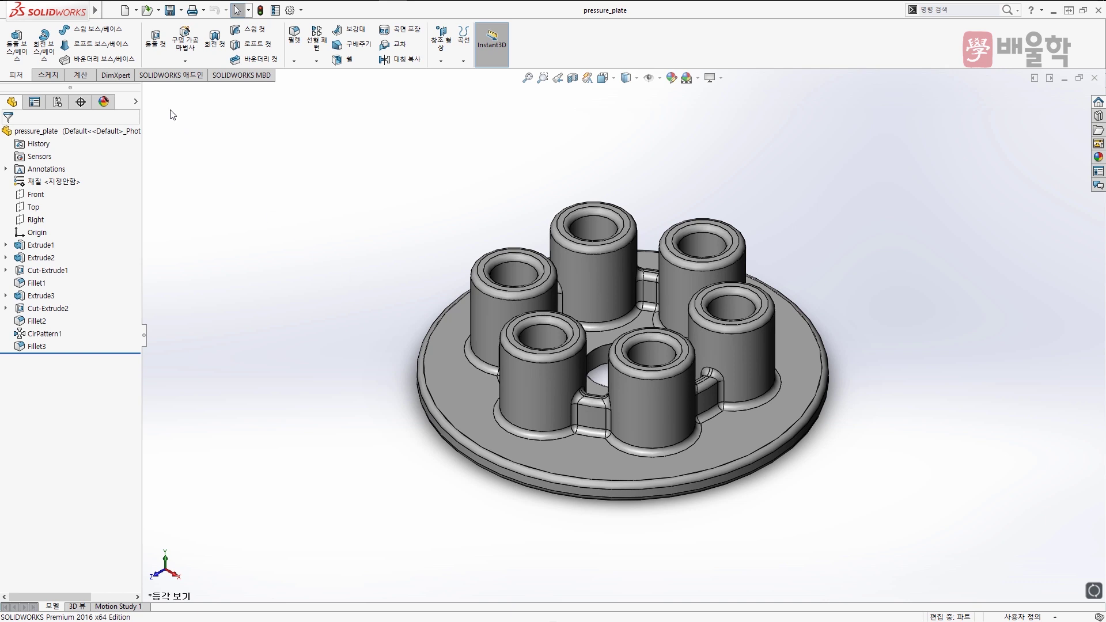
Start a boss extrude on the plate's upper face and sketch a circle of about 5.8 mm radius near its outer edge, then finish the sketch
left_click(19, 54)
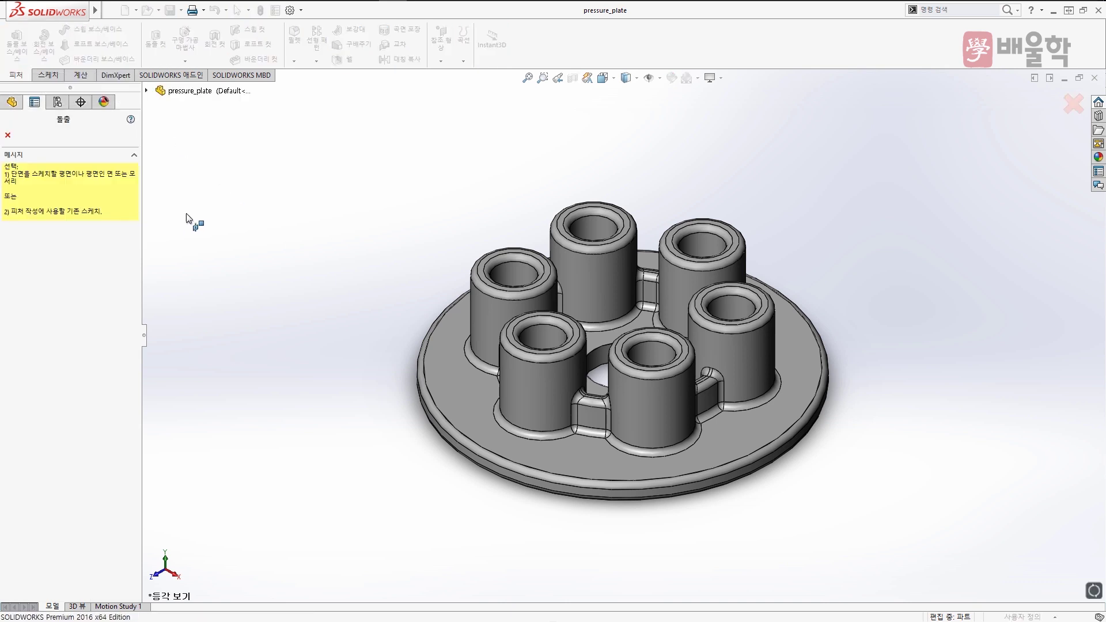
left_click(451, 382)
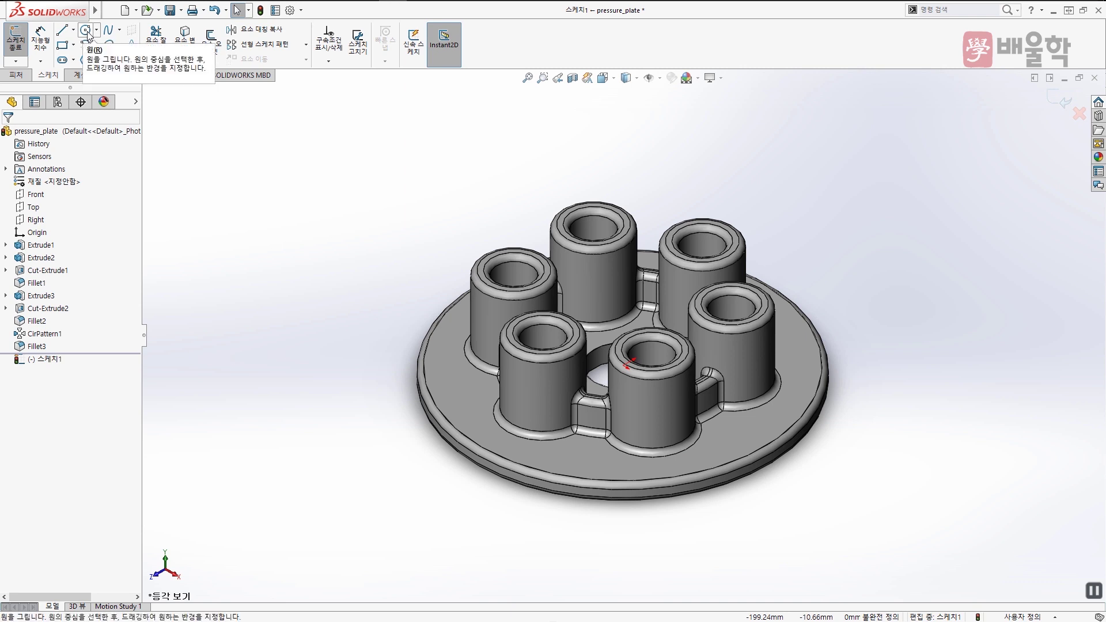
left_click(87, 31)
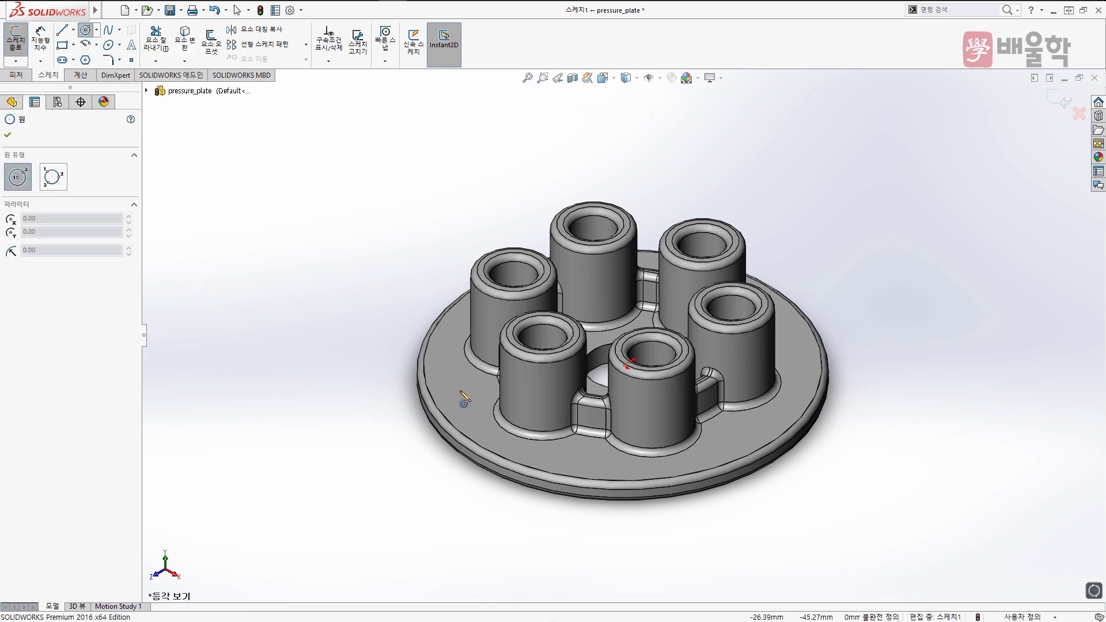
left_click(460, 391)
left_click(475, 388)
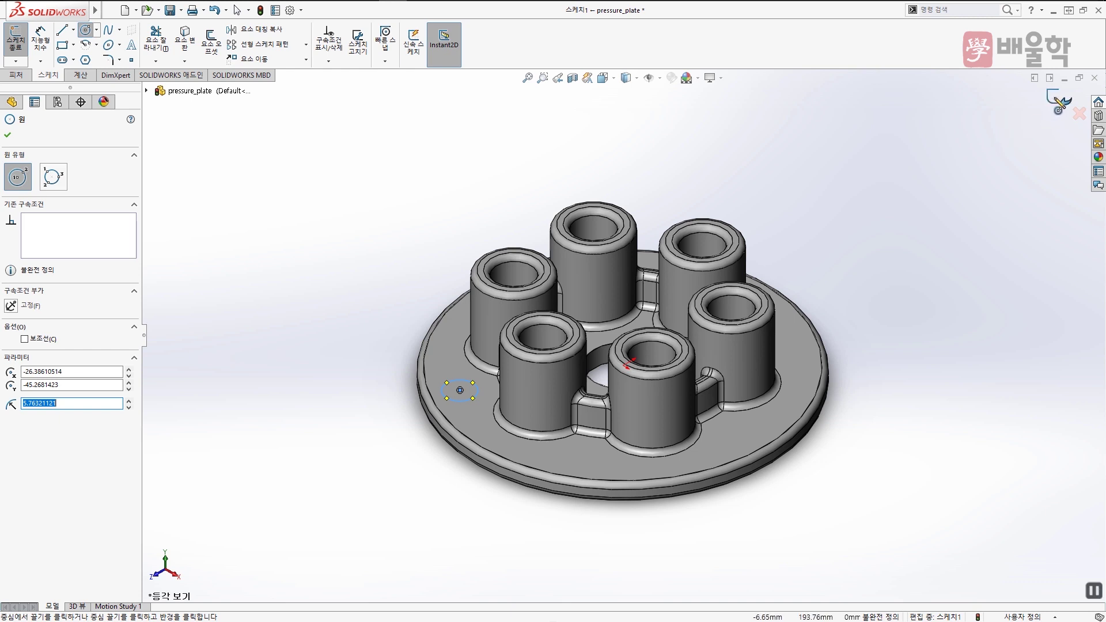
left_click(1054, 98)
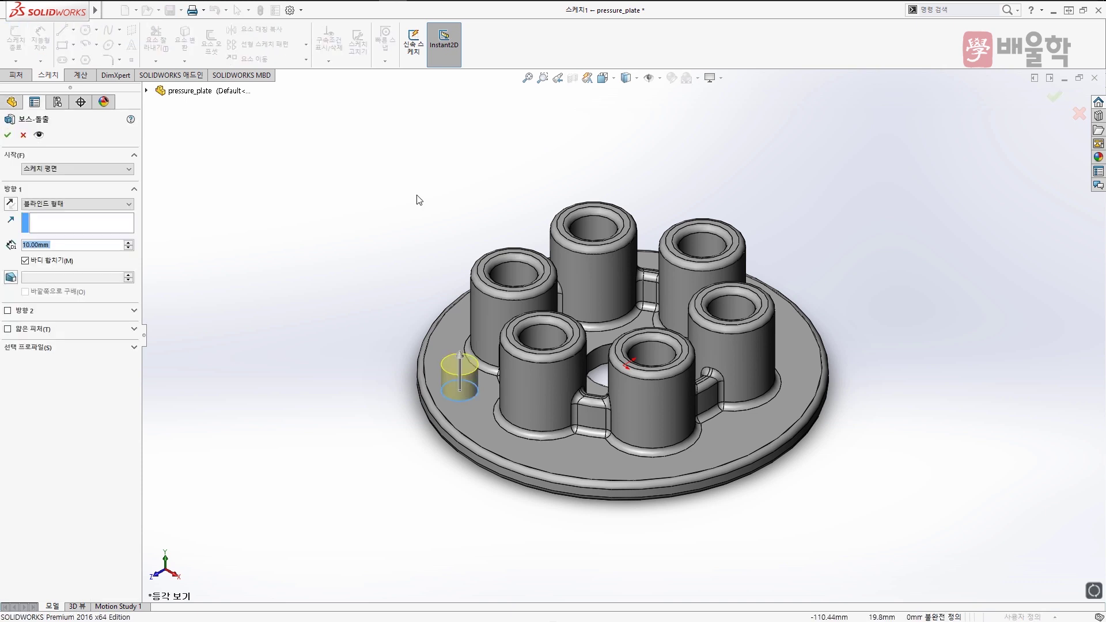
Extrude the circle to a blind depth of 20 mm, merged with the plate
left_click(72, 244)
double_click(43, 246)
type("20")
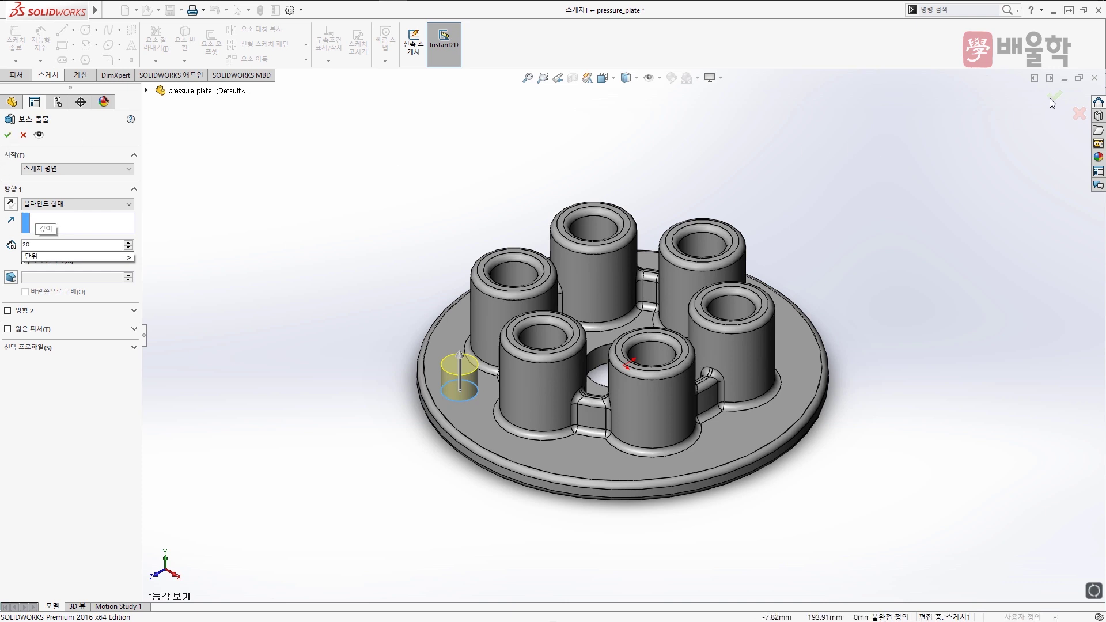
key("Return")
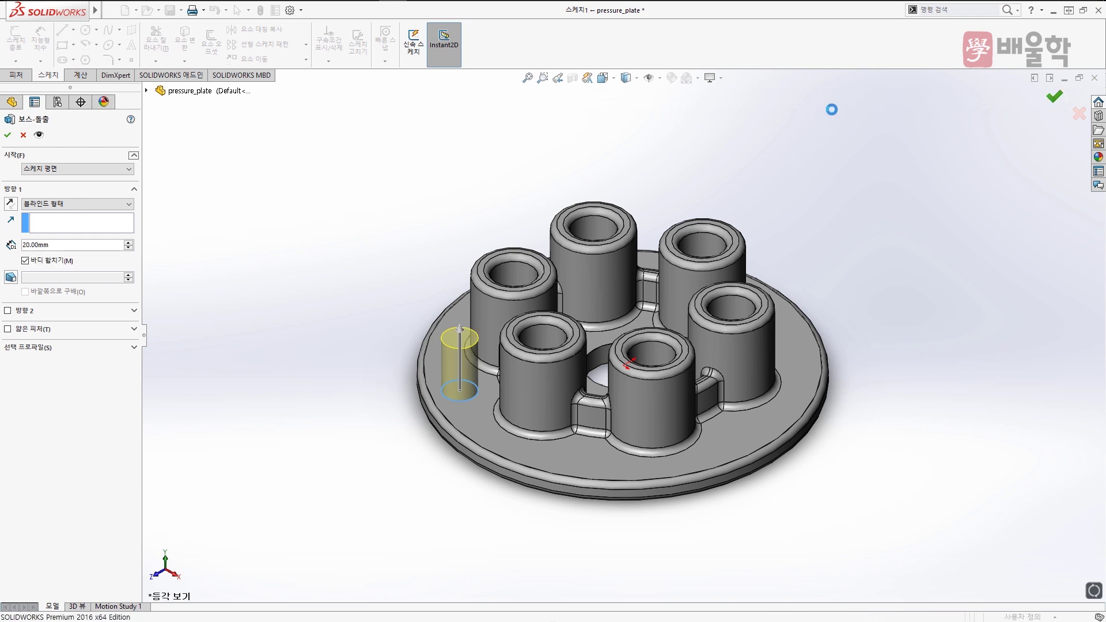
right_click(806, 128)
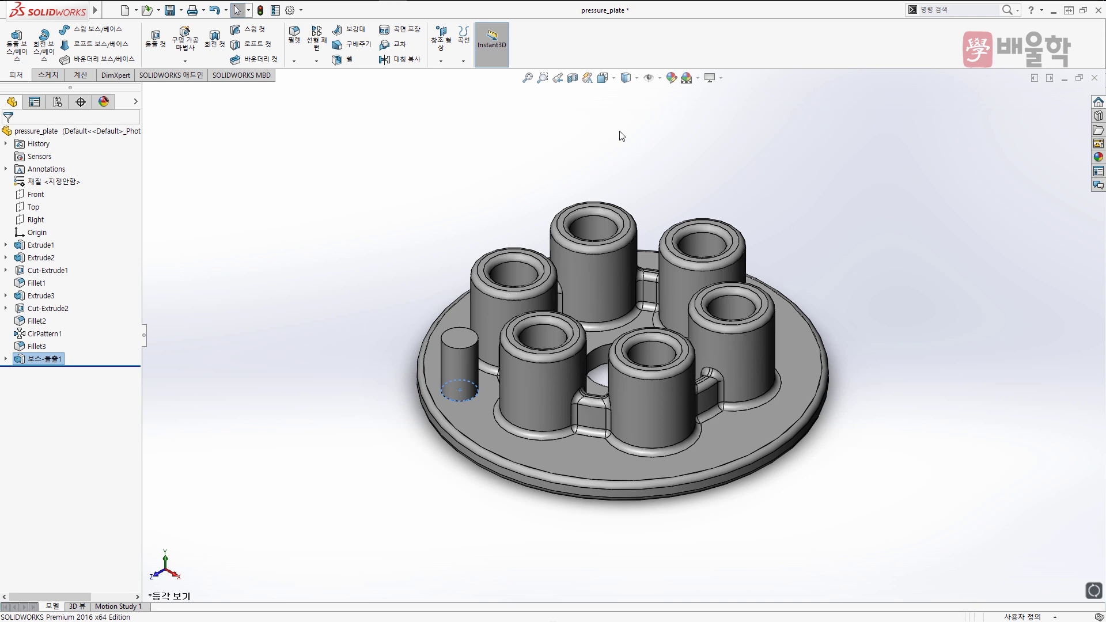
Hide the CommandManager and display it again
right_click(544, 50)
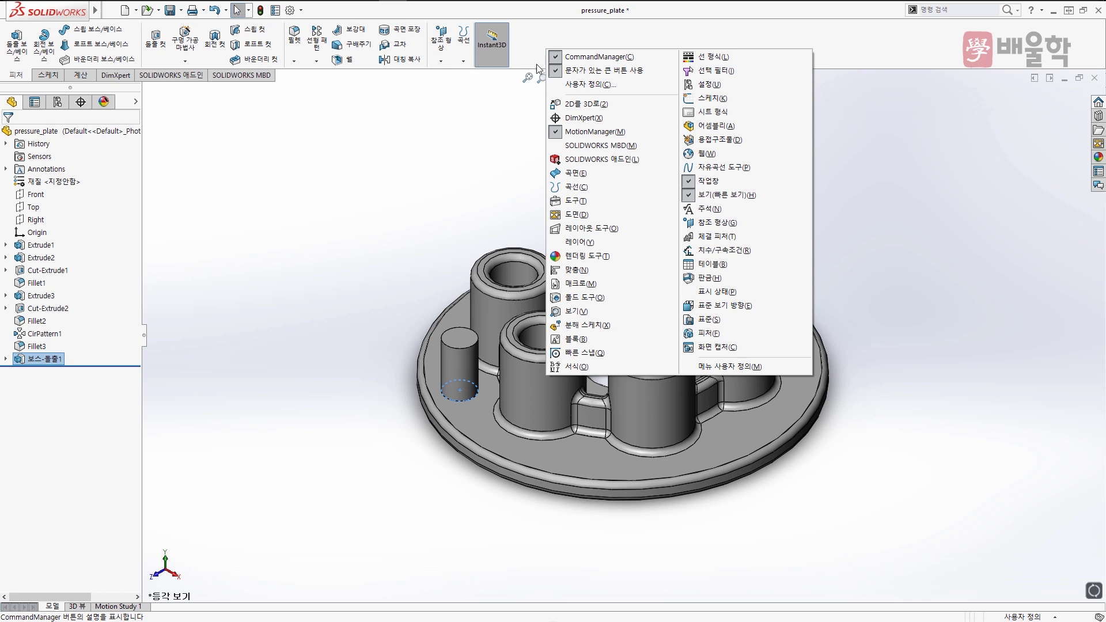
left_click(565, 57)
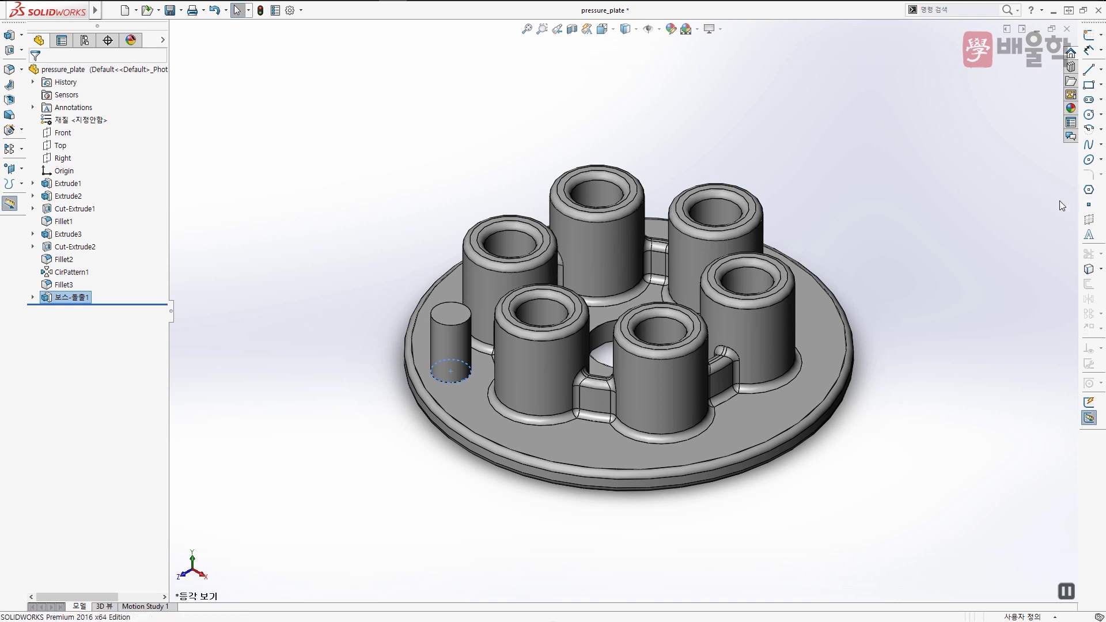
right_click(1087, 175)
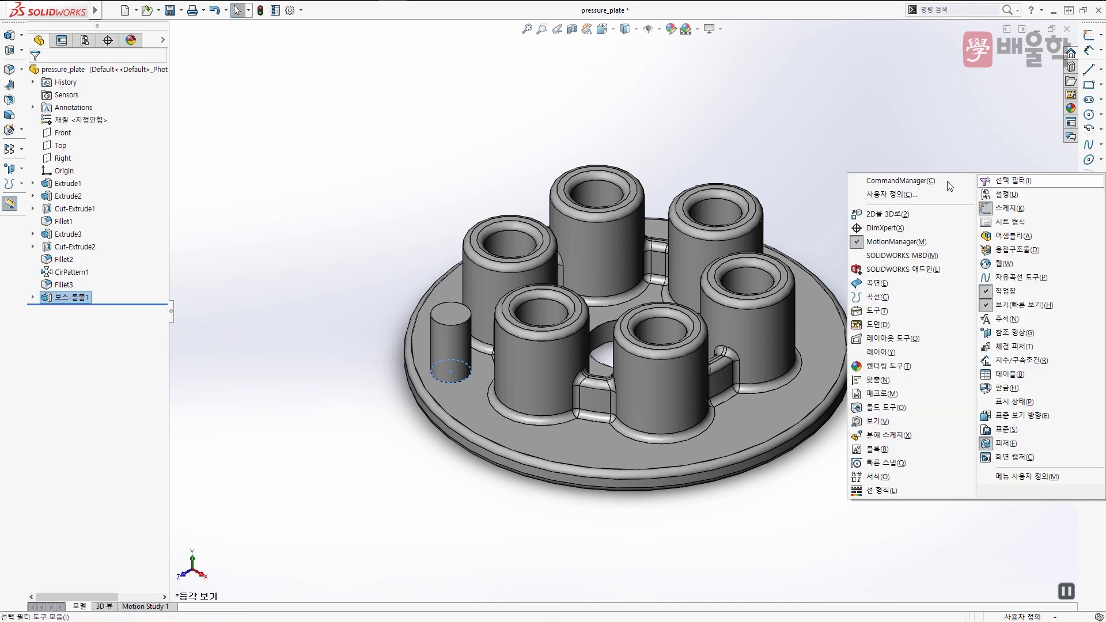
left_click(879, 180)
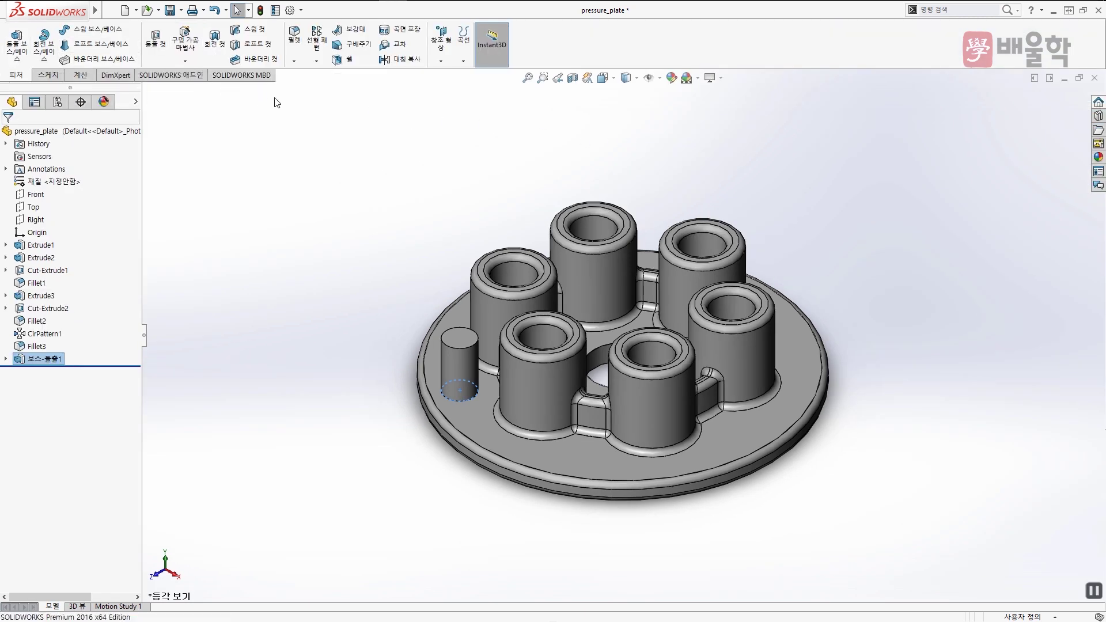
Turn off the CommandManager's large buttons with text and turn them back on
right_click(411, 49)
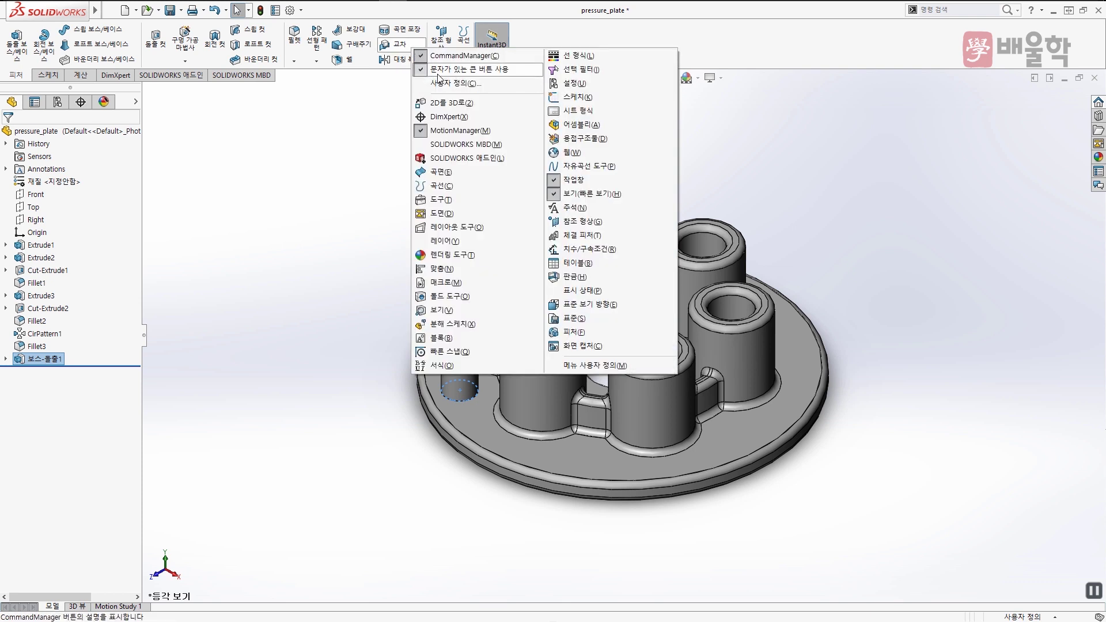
left_click(438, 72)
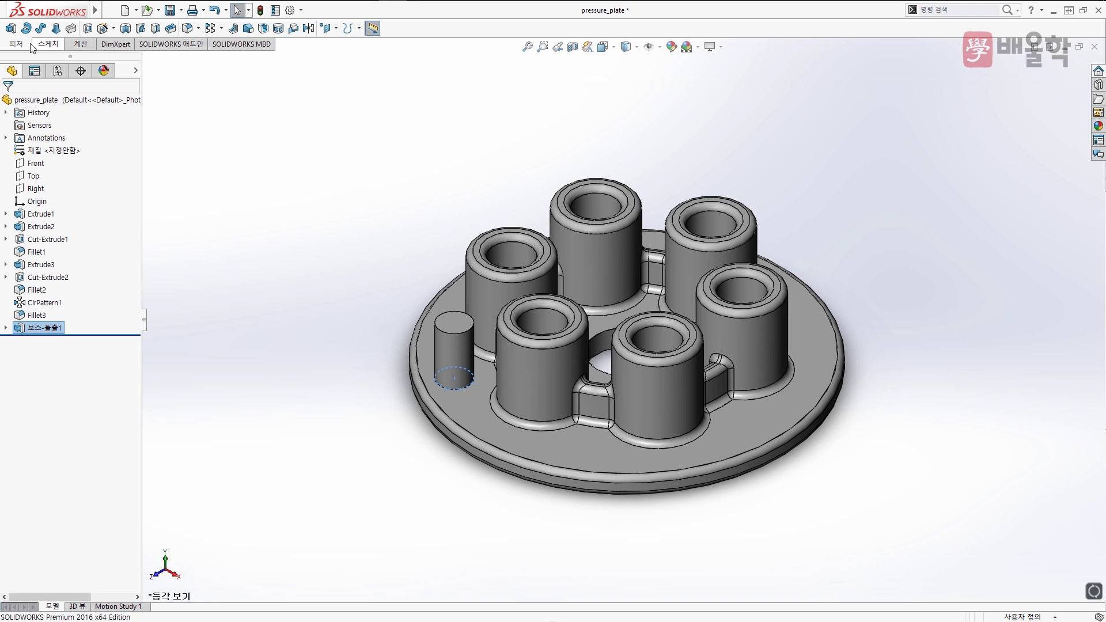
right_click(348, 29)
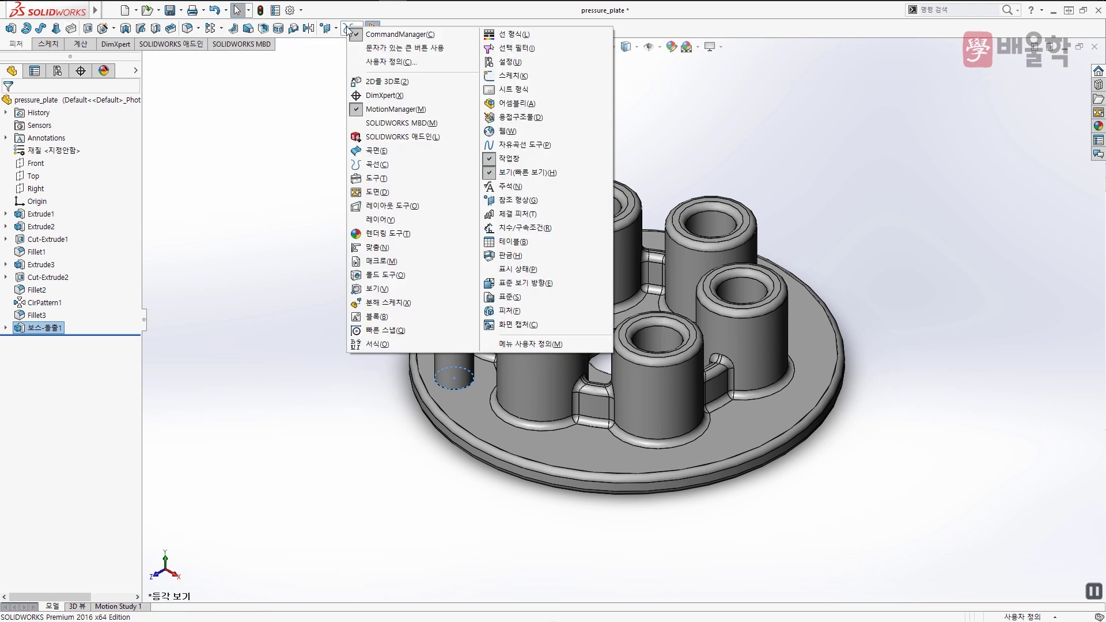
left_click(375, 54)
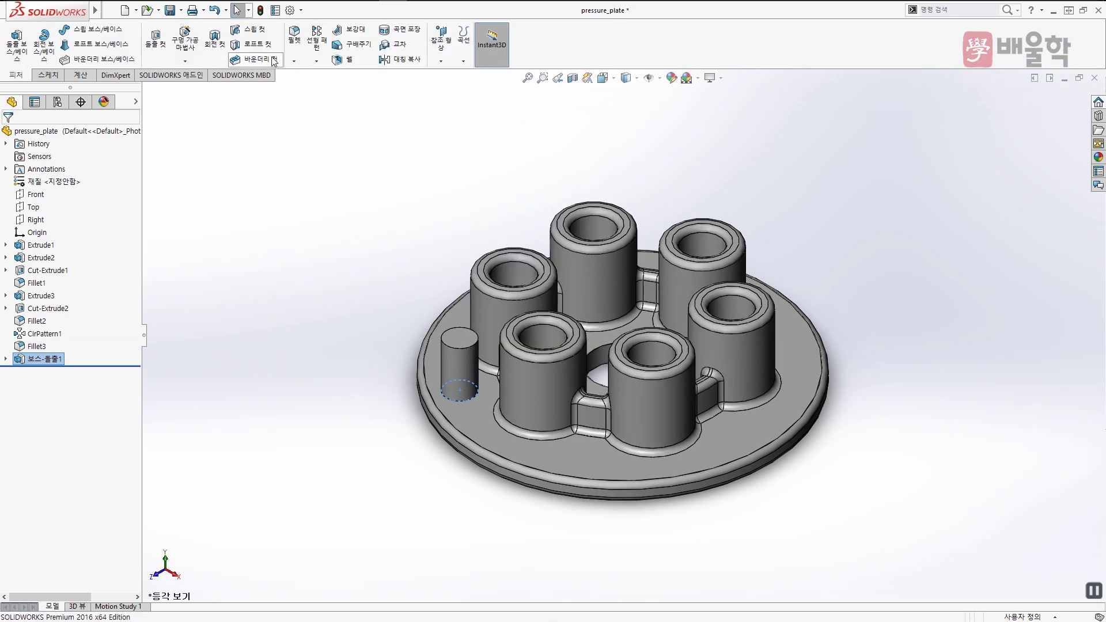
Set the interface icon size to medium in the customization settings
right_click(543, 42)
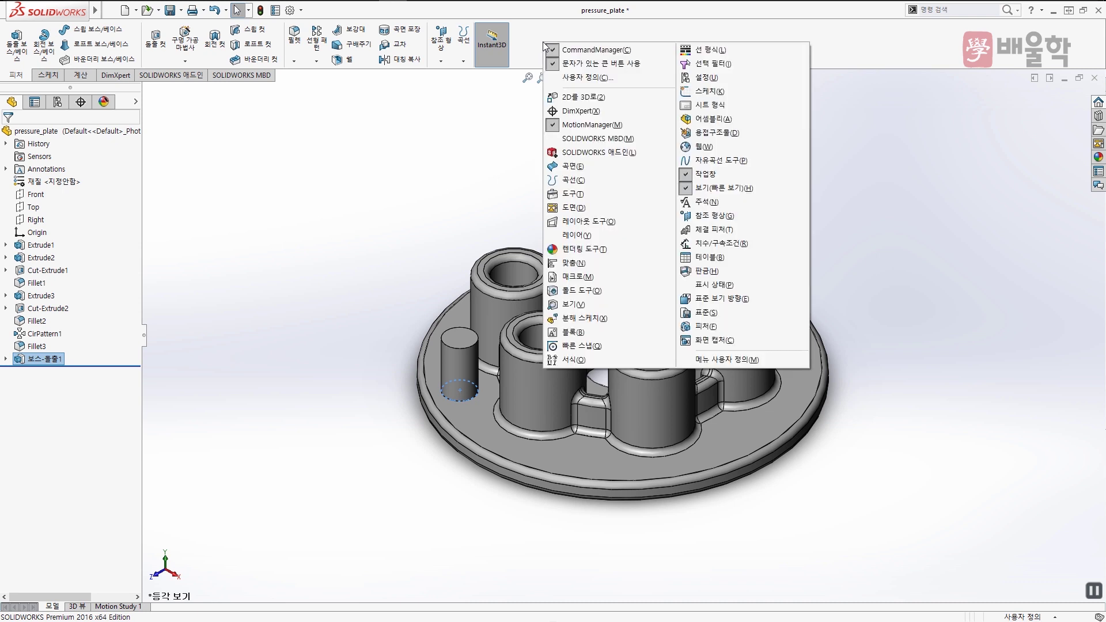
left_click(593, 78)
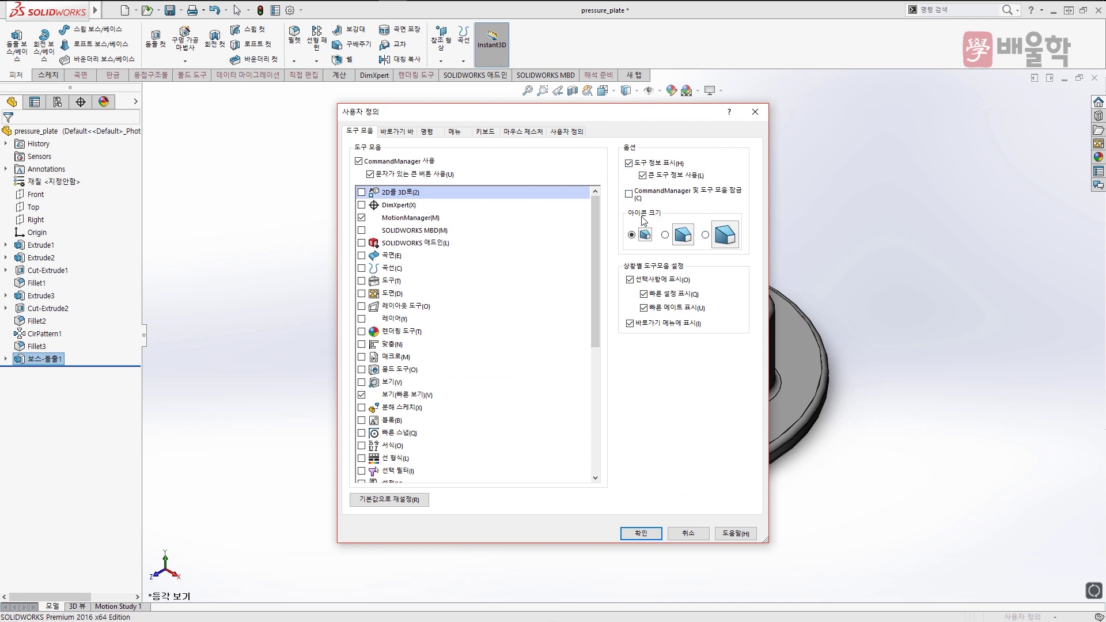
left_click(664, 235)
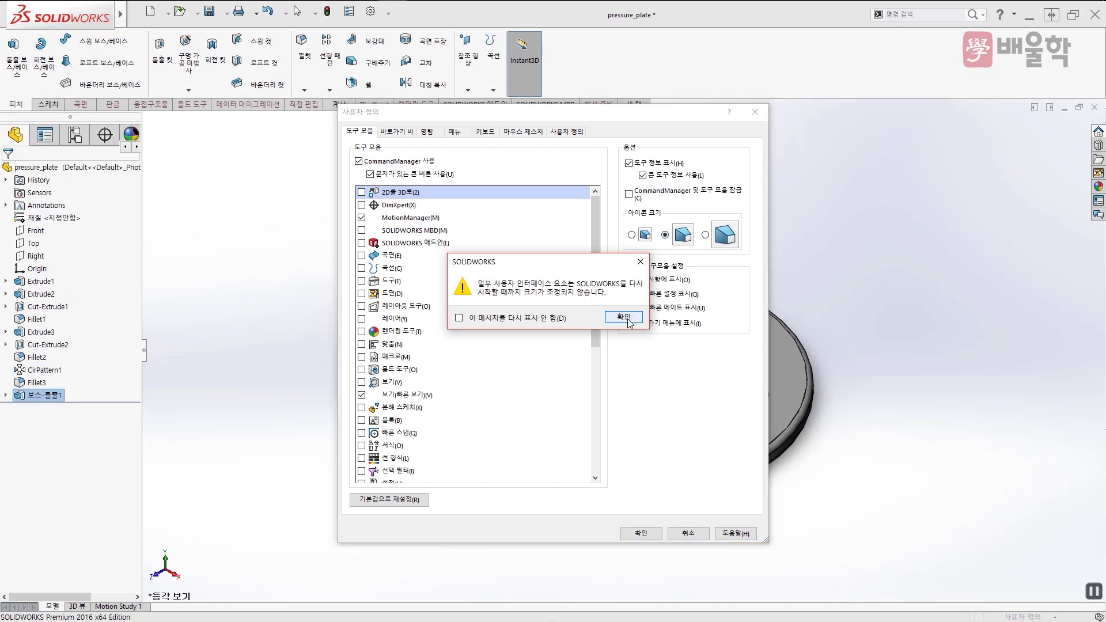
left_click(628, 319)
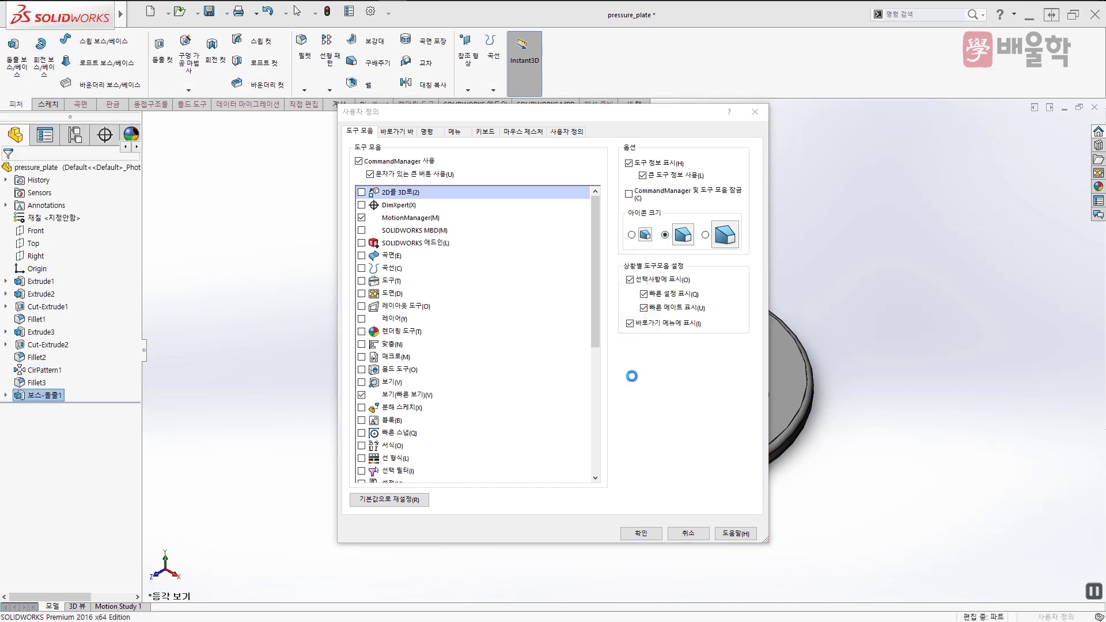
left_click(642, 533)
left_click(625, 319)
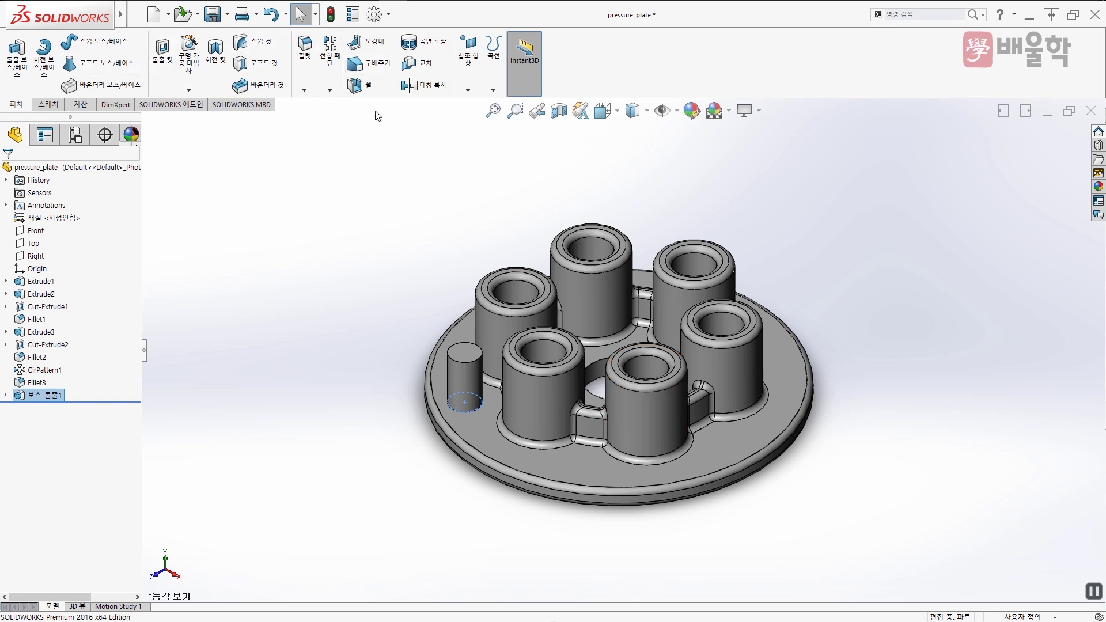
Set the interface icon size back to small in the customization settings
right_click(593, 69)
left_click(626, 99)
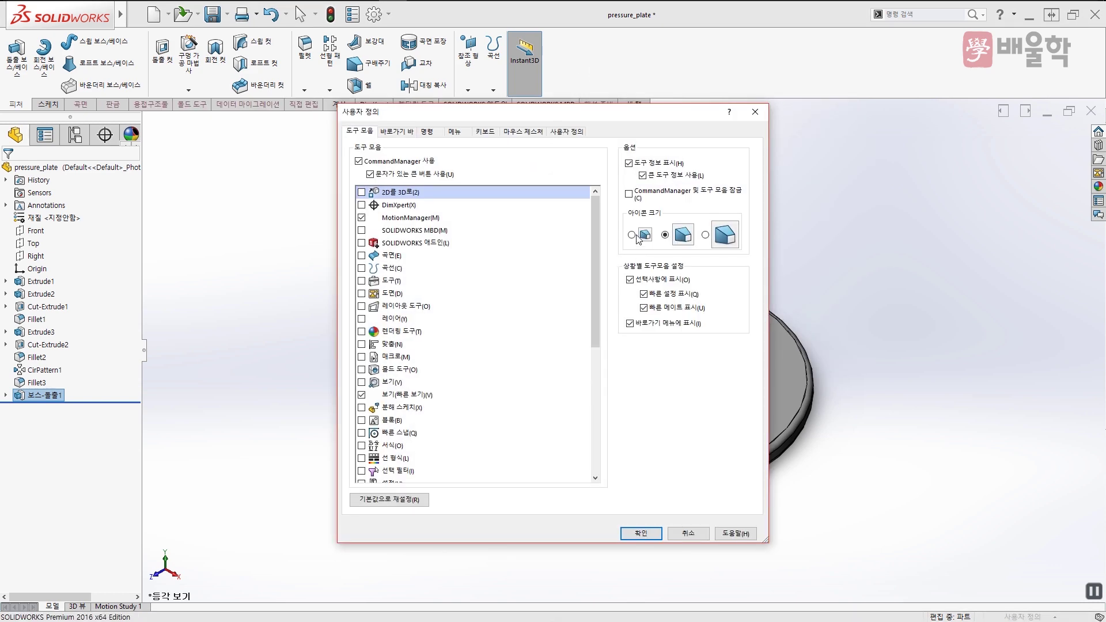
left_click(634, 236)
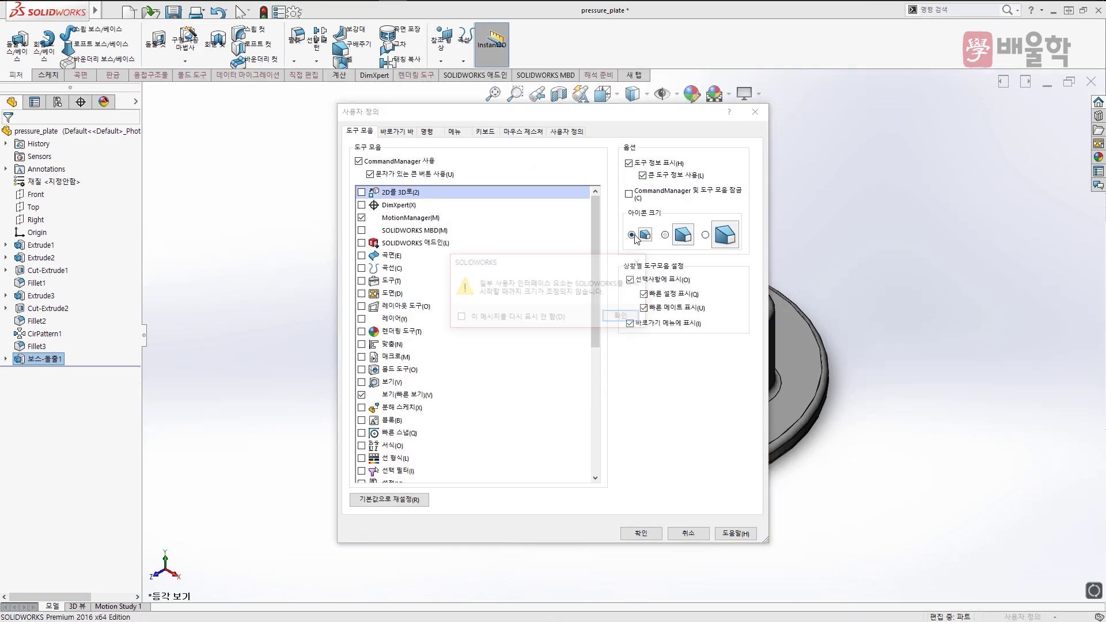
left_click(607, 319)
key("Return")
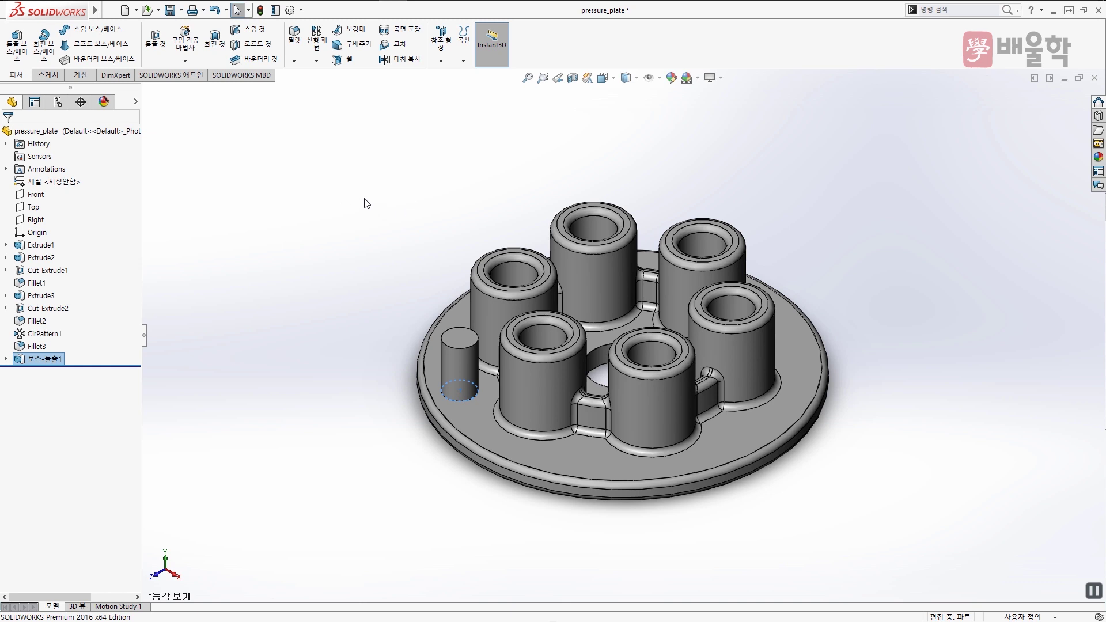
Start an Extruded Boss on the plate's flat upper face and sketch a circle of about 5.2 mm radius near the front edge
key("s")
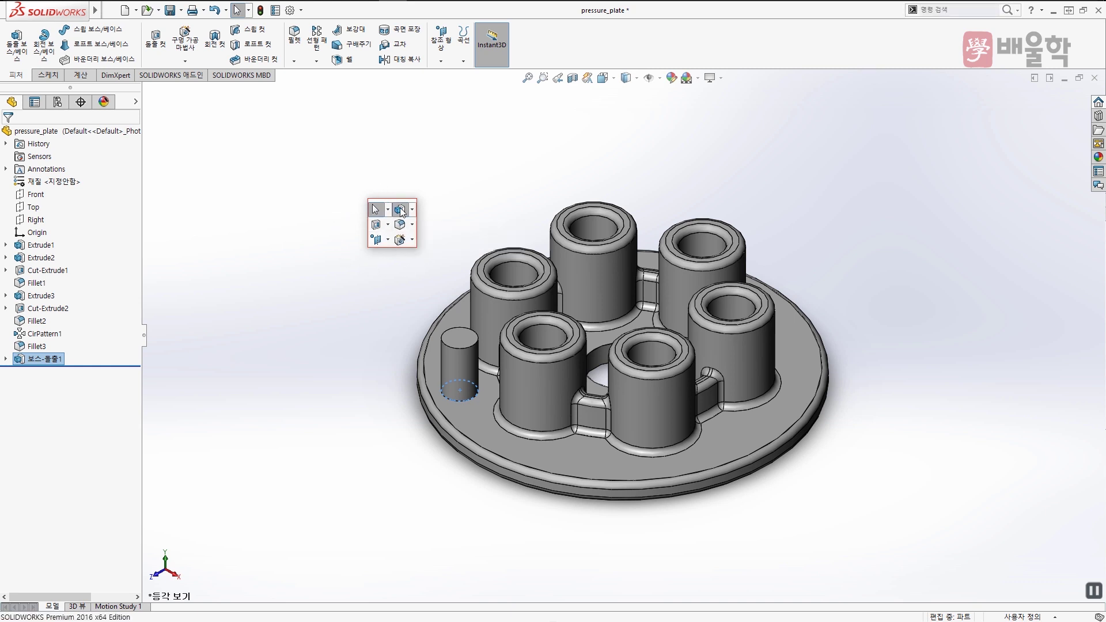
left_click(400, 210)
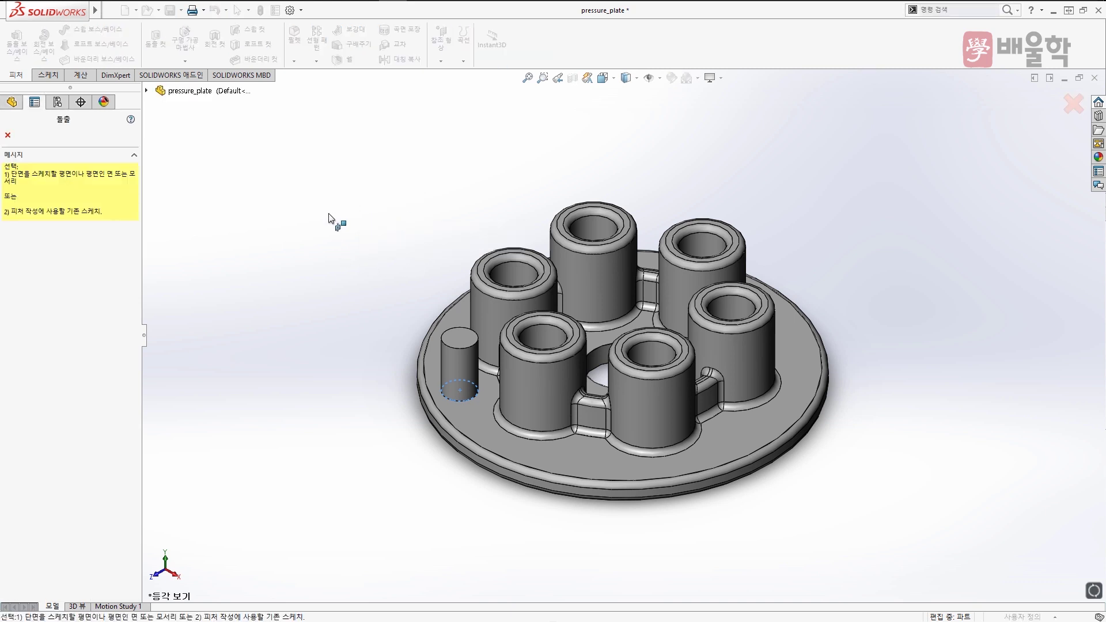
left_click(575, 454)
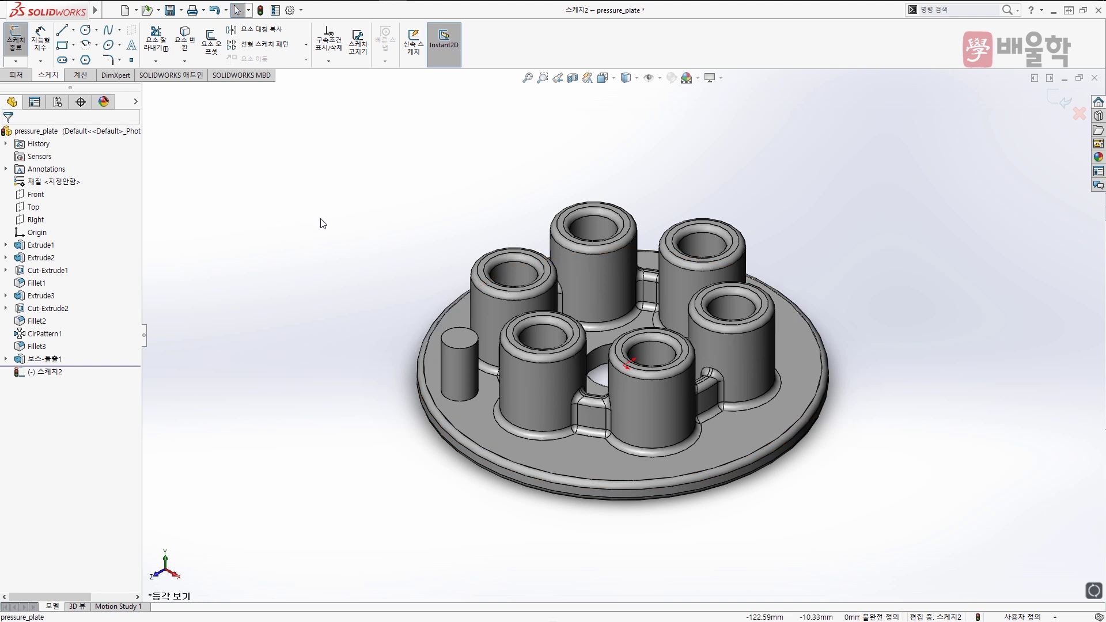
key("s")
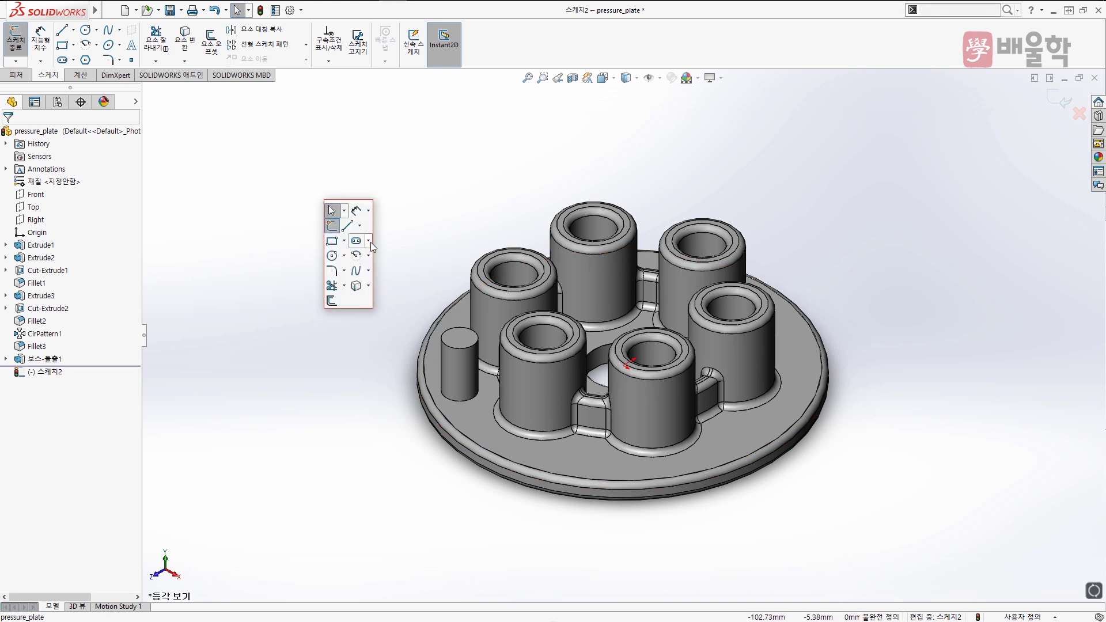
left_click(332, 255)
left_click(585, 460)
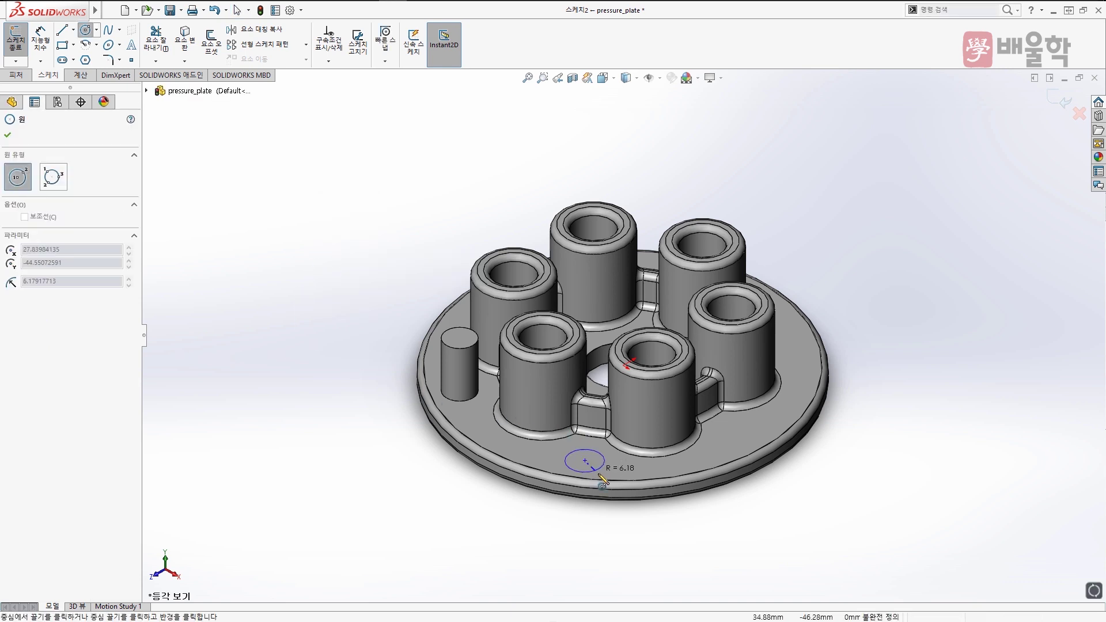
left_click(596, 469)
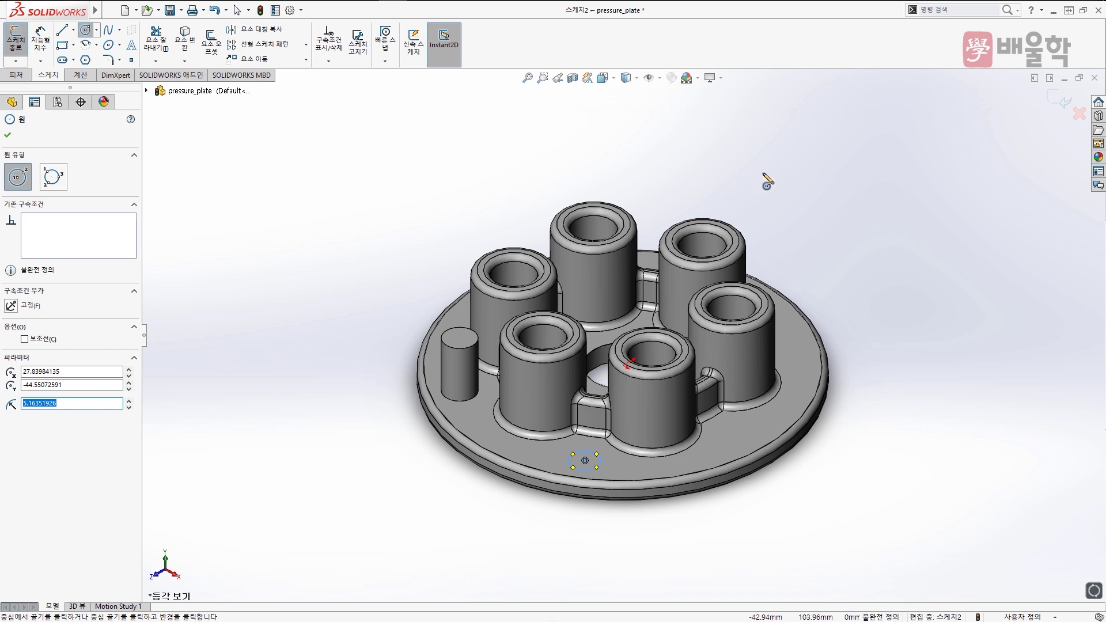
left_click(1053, 101)
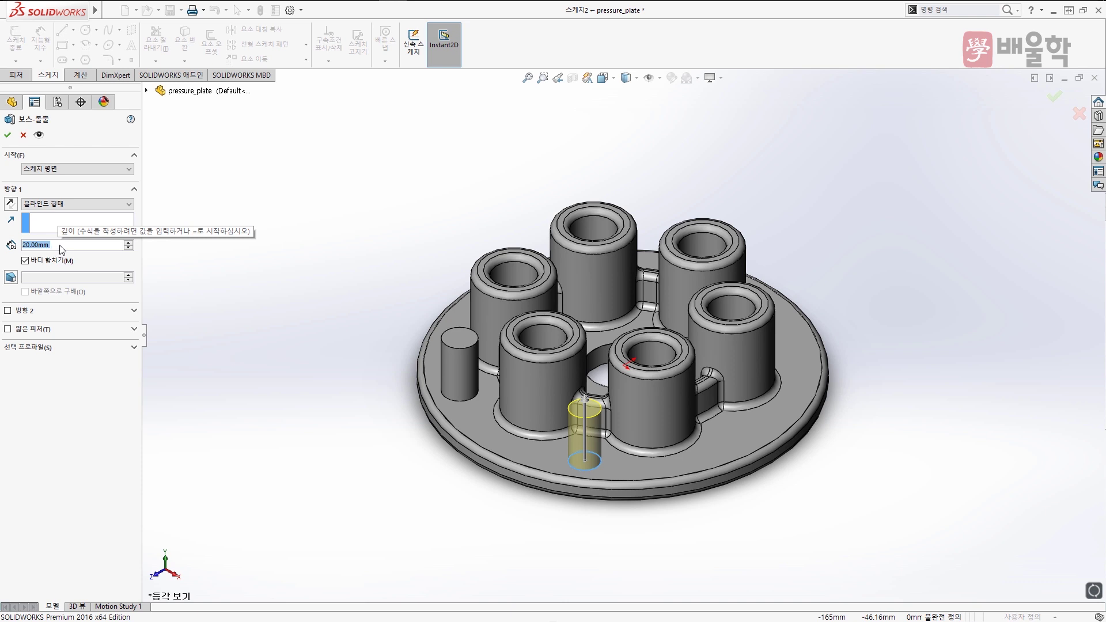
Extrude the new circle as a blind boss with a depth of 10 mm
type("11")
key("Return")
left_click_drag(56, 245, 5, 246)
type("10")
key("Return")
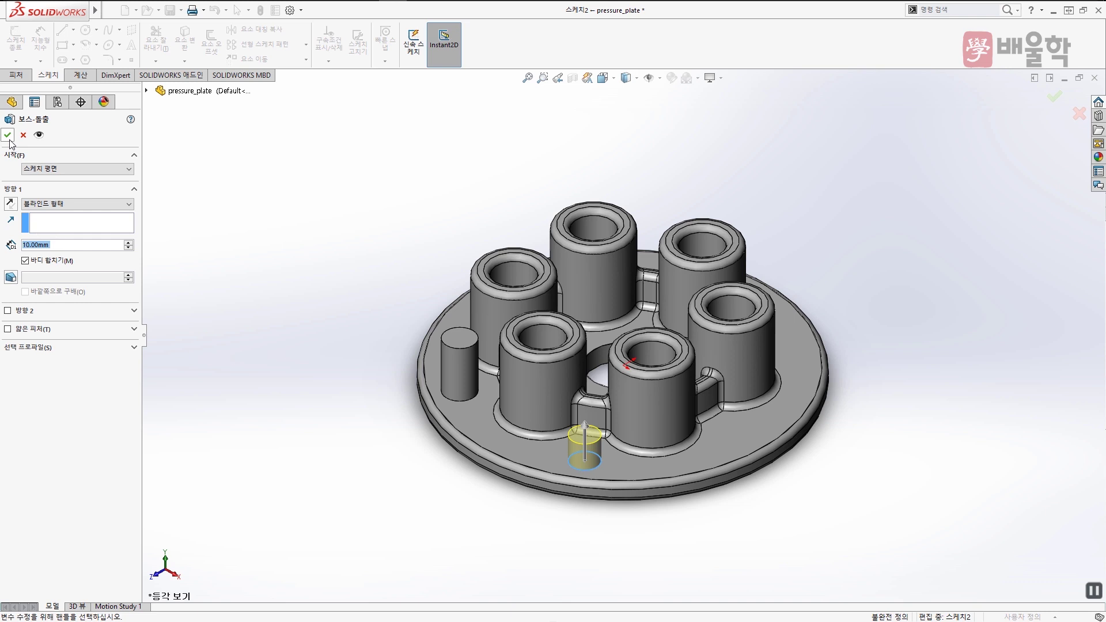
key("Return")
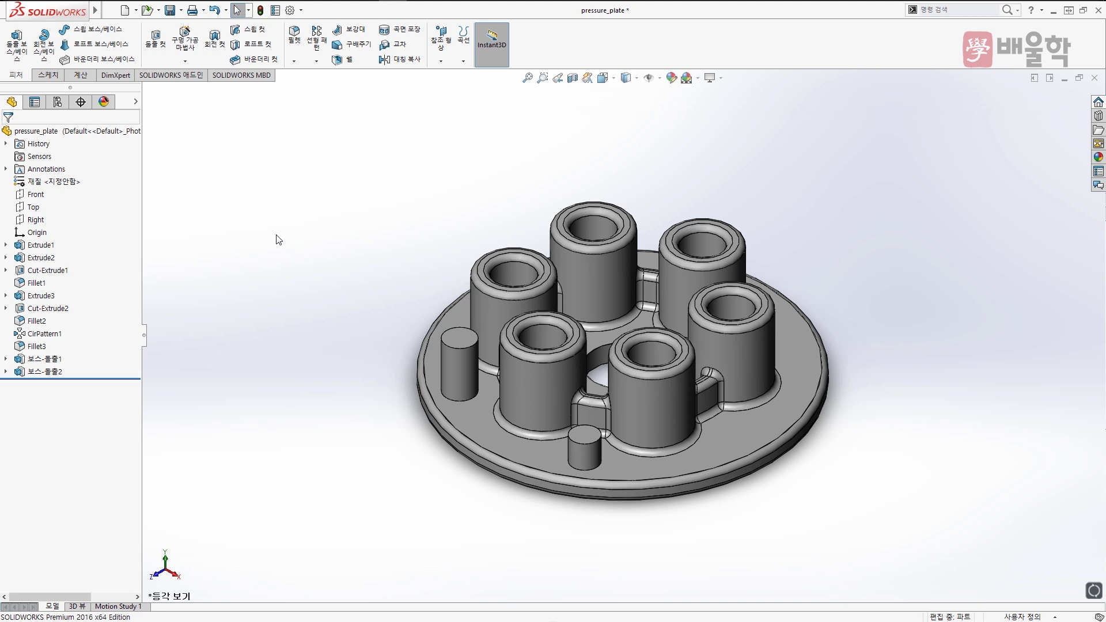
Edit the front cylindrical boss's extrude feature and set its depth to 30 mm
left_click(45, 372)
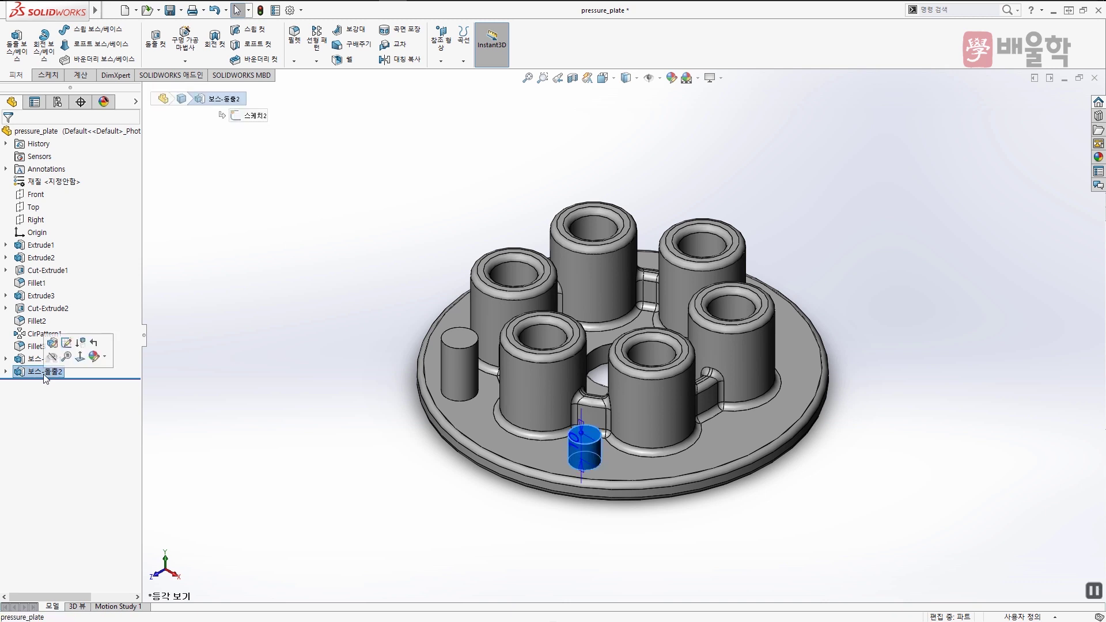
left_click(208, 358)
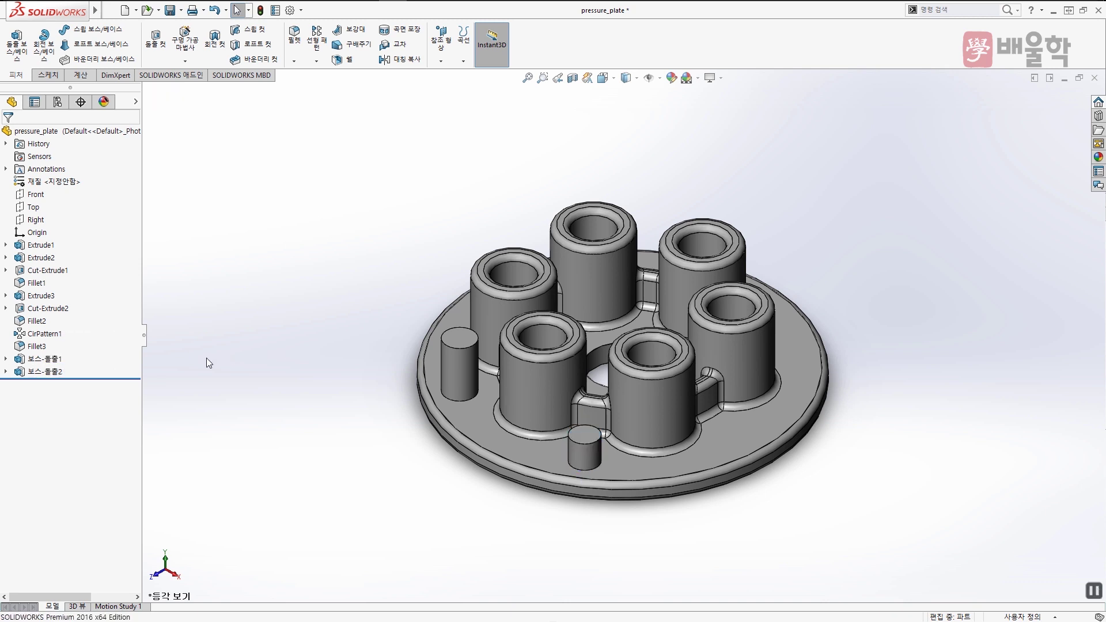
left_click(47, 372)
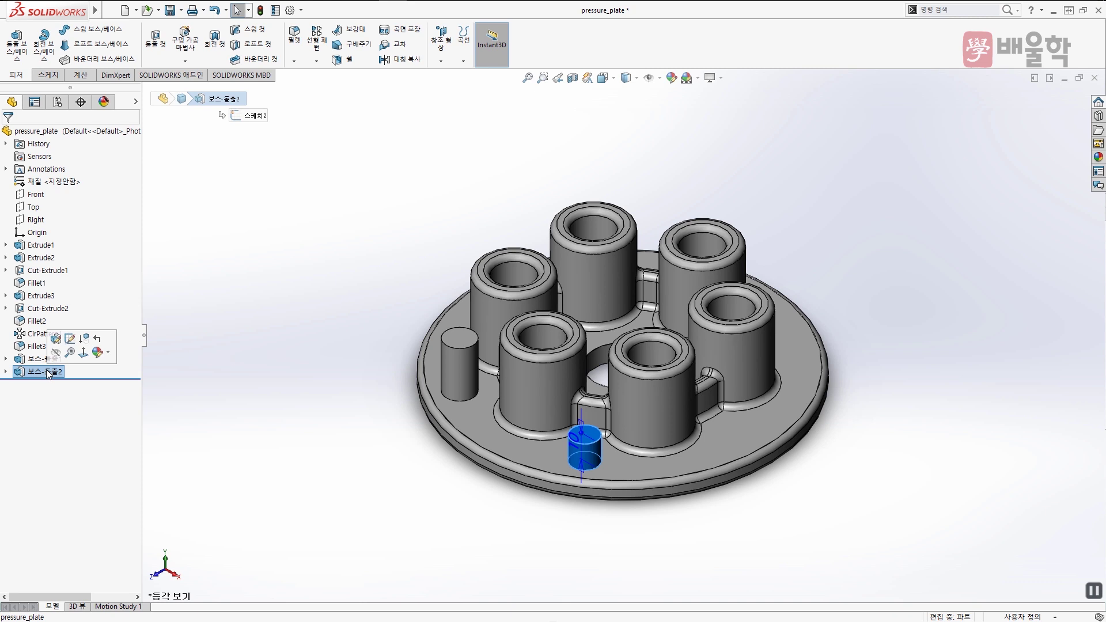
left_click(55, 340)
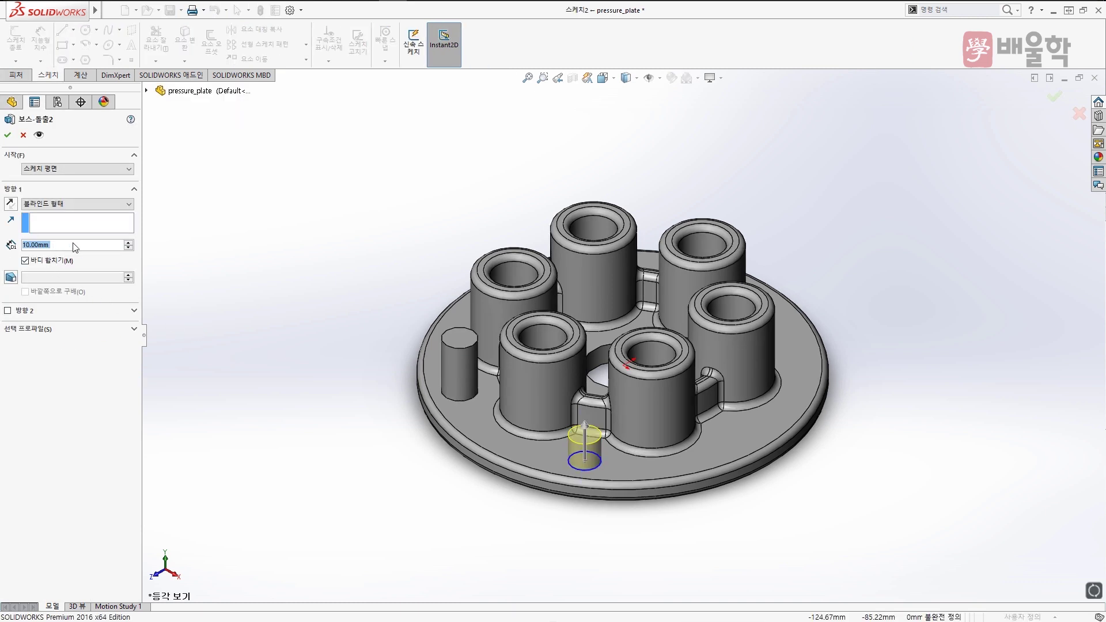
type("30")
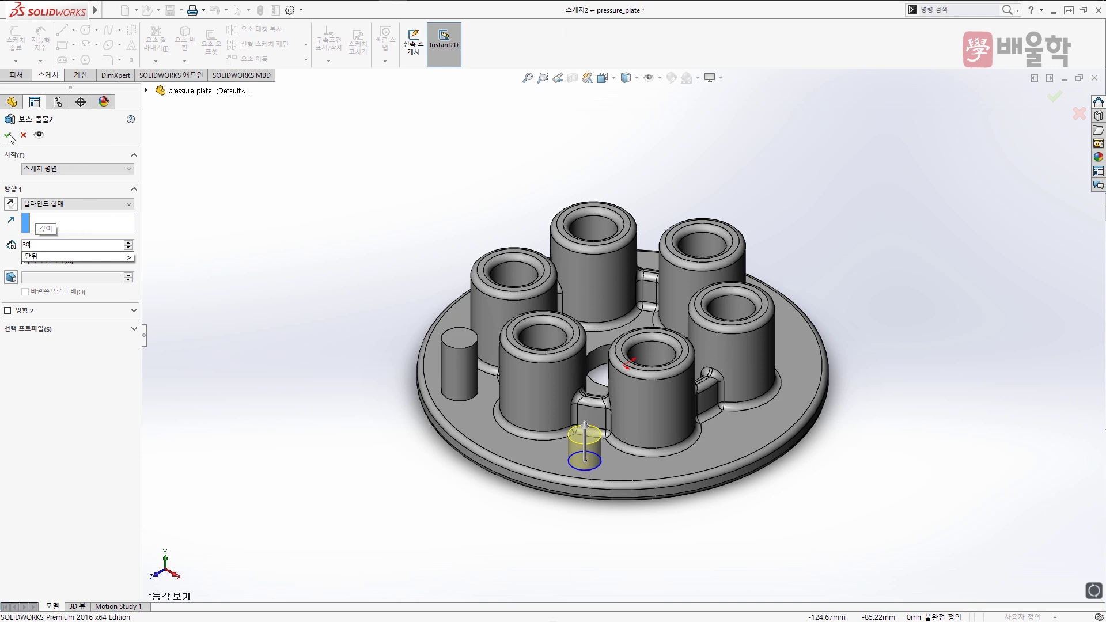
key("Return")
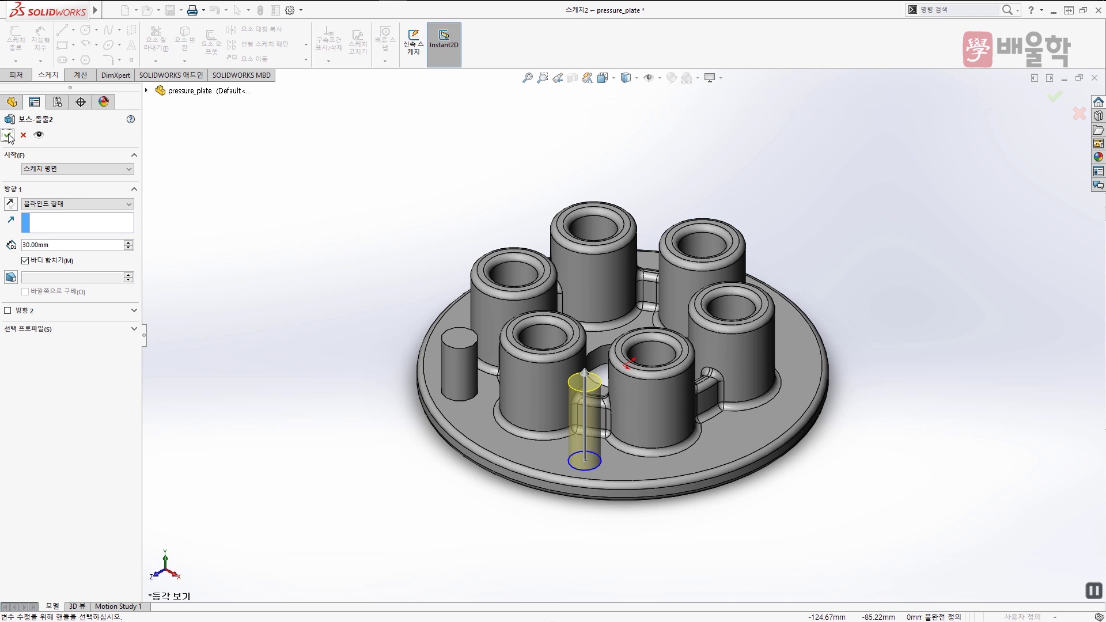
left_click(8, 135)
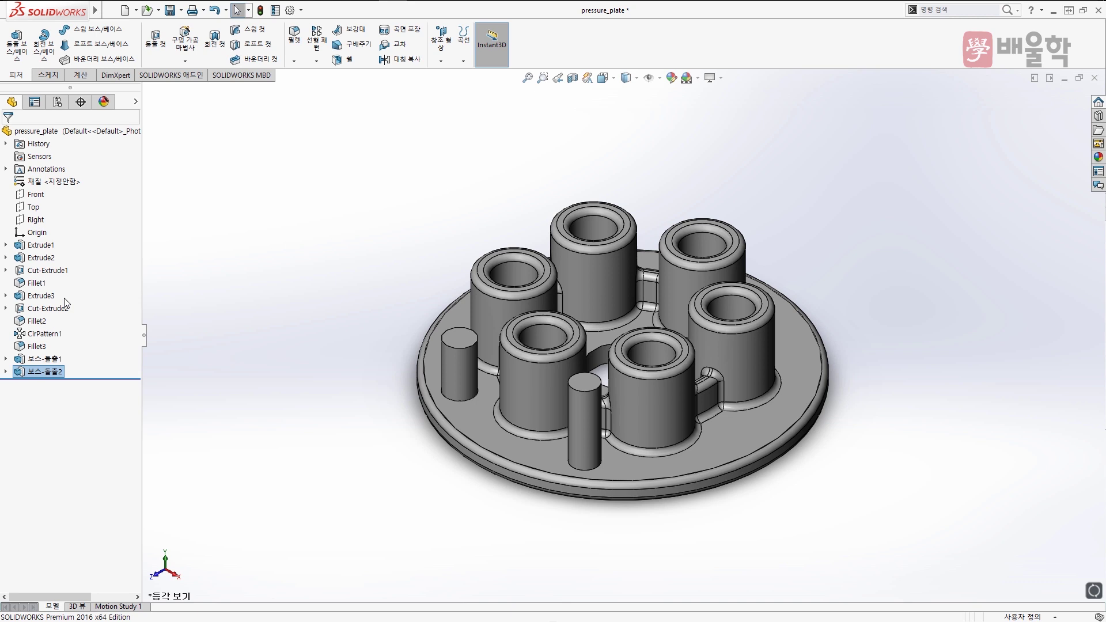
left_click(46, 371)
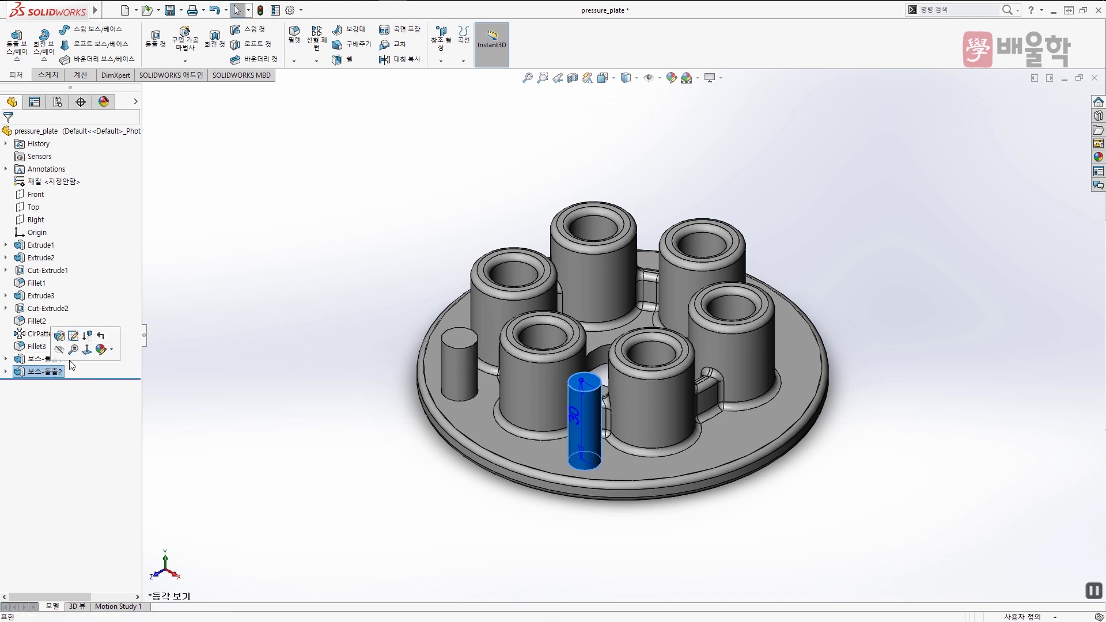
left_click(213, 325)
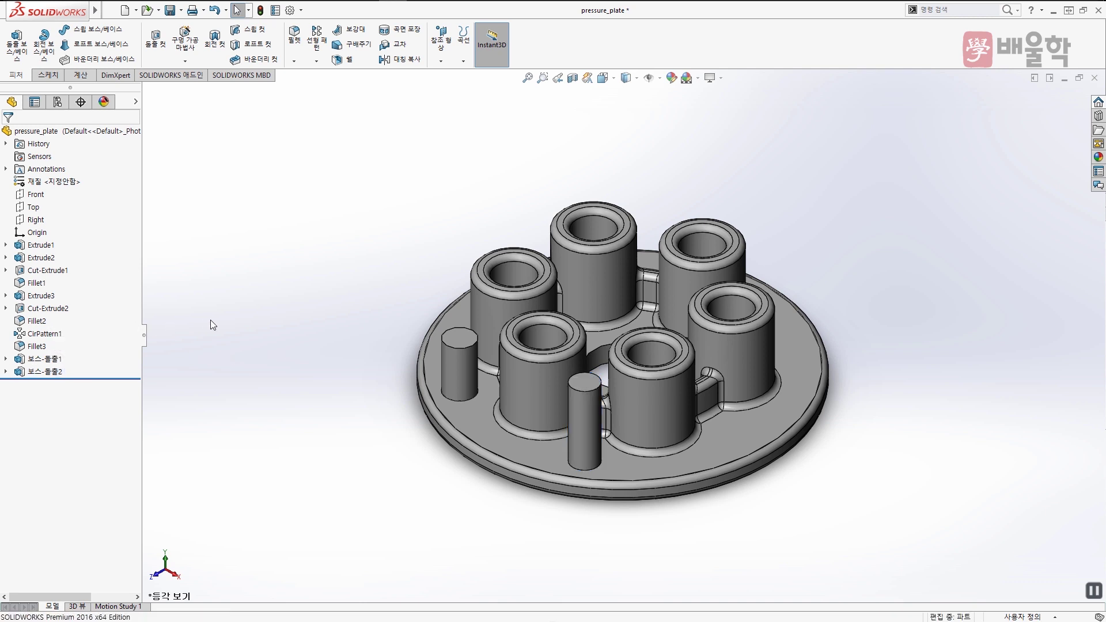
Edit the extrude feature of the cylindrical boss near the plate's left edge and set its depth to 50 mm
left_click(457, 361)
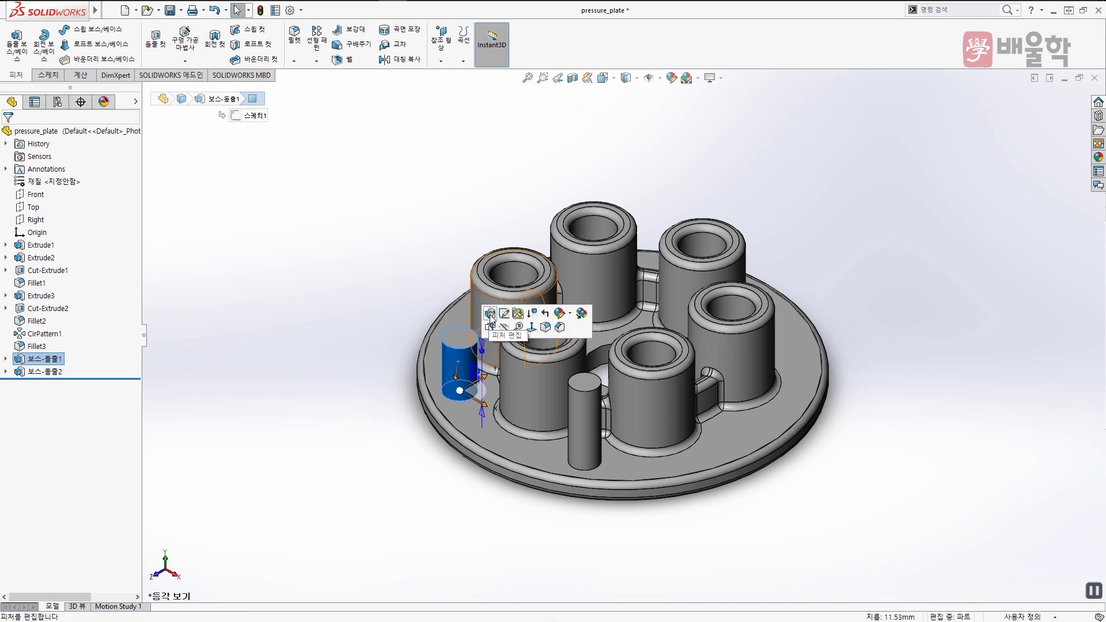
left_click(490, 314)
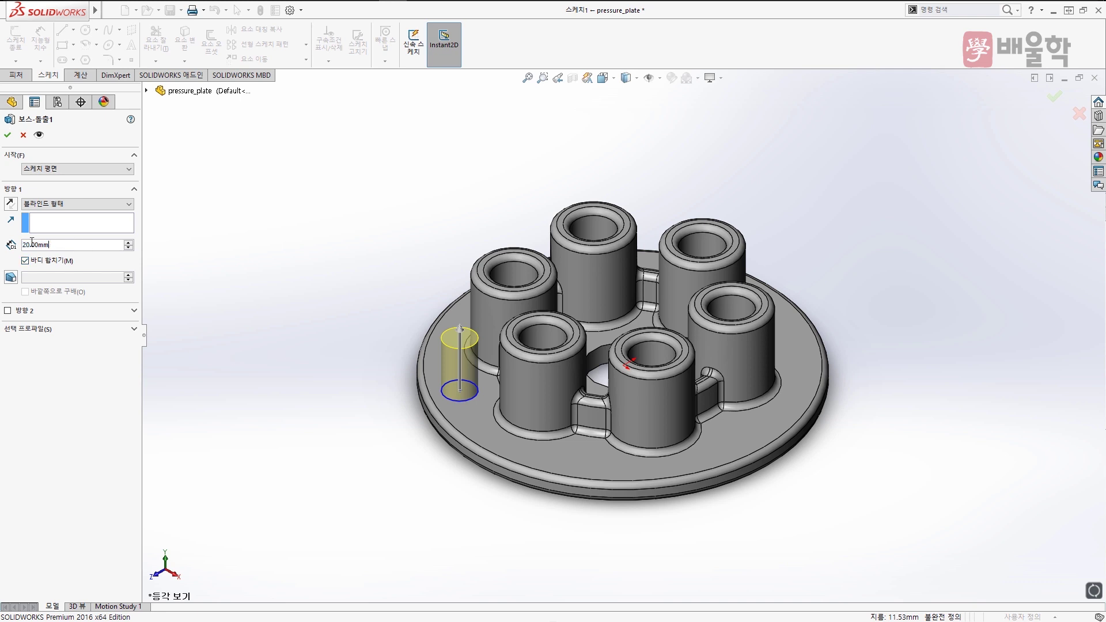
type("50")
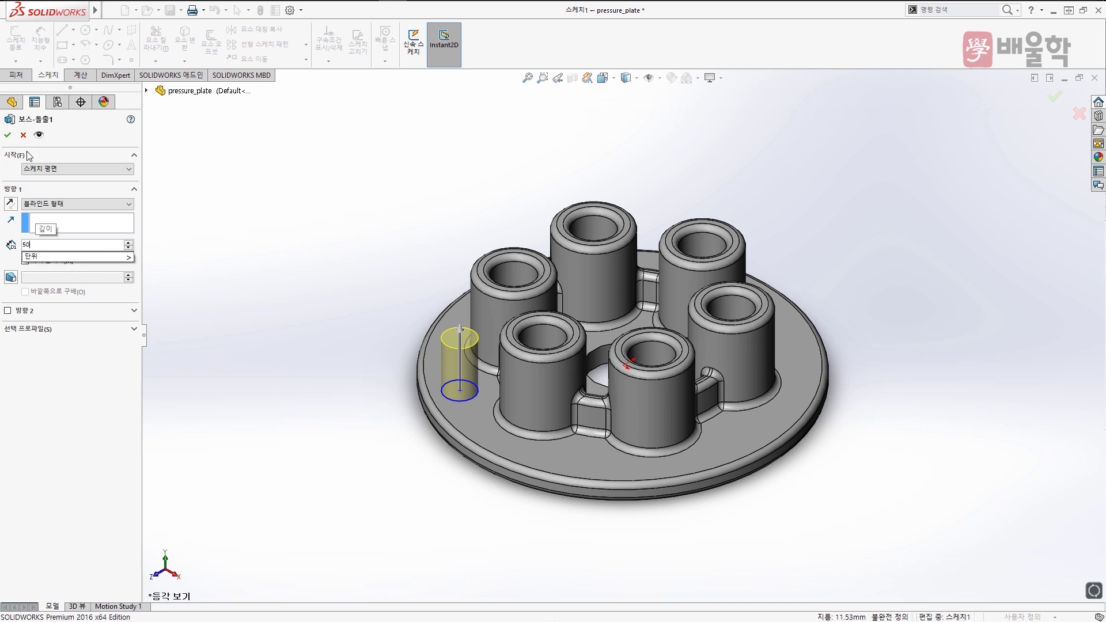
key("Return")
key("Return")
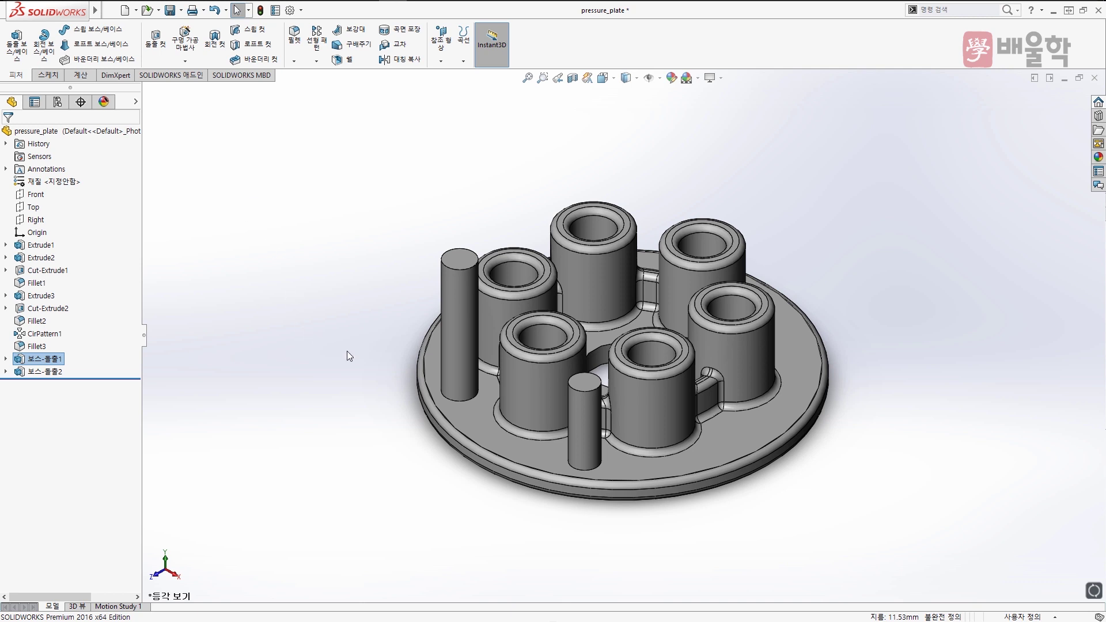
Move the left cylindrical boss's height dimension clear of the model, set it to 15 mm and rebuild the part
left_click(454, 299)
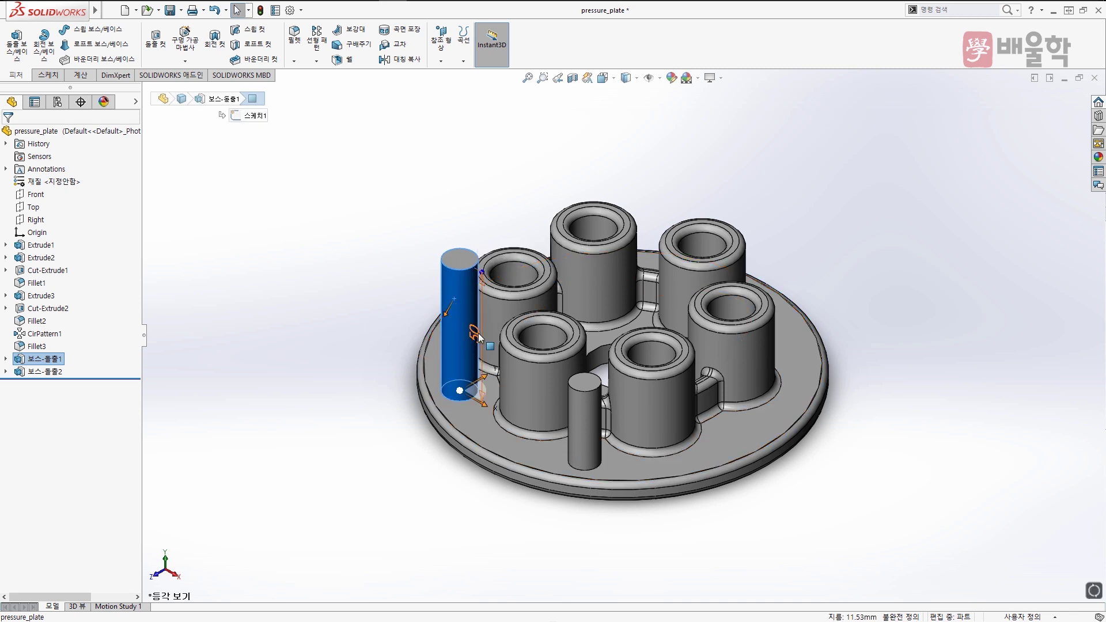
left_click_drag(479, 336, 378, 299)
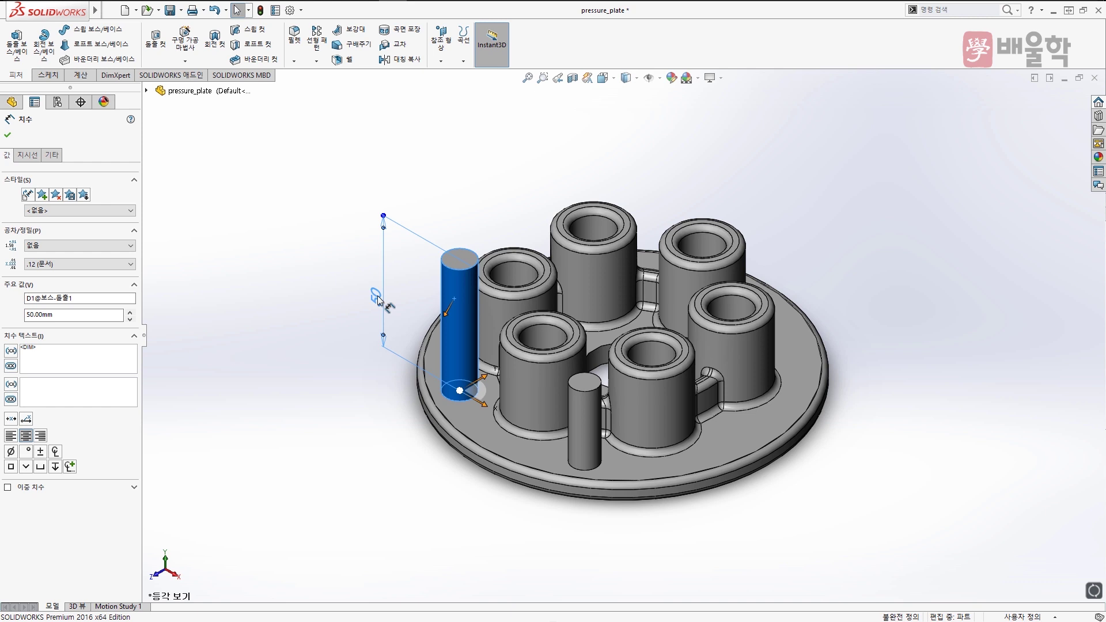
double_click(377, 300)
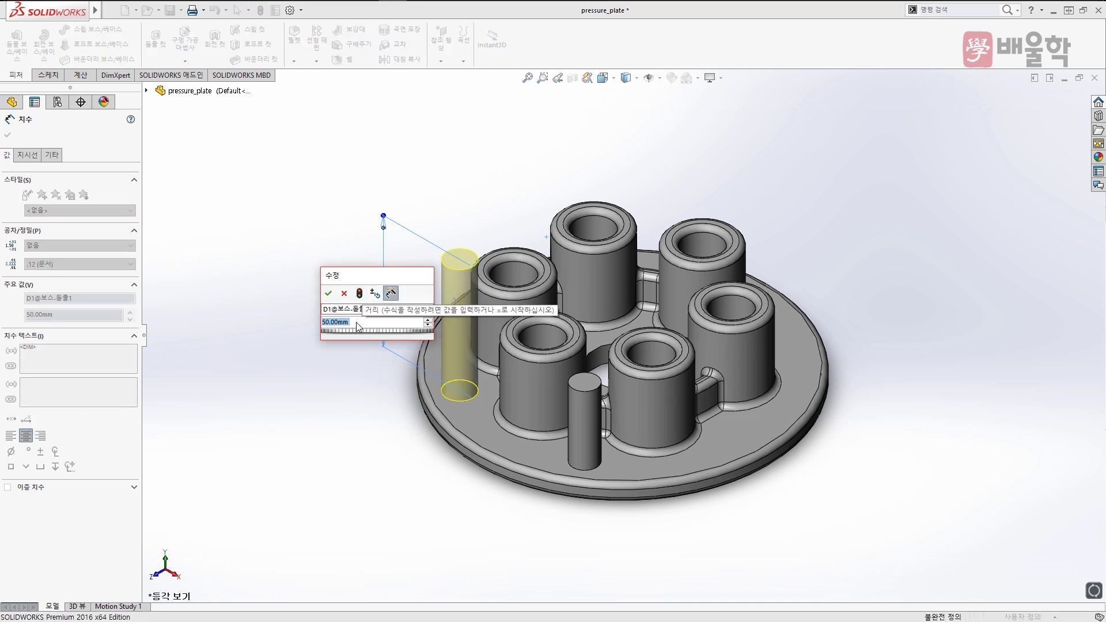
type("15")
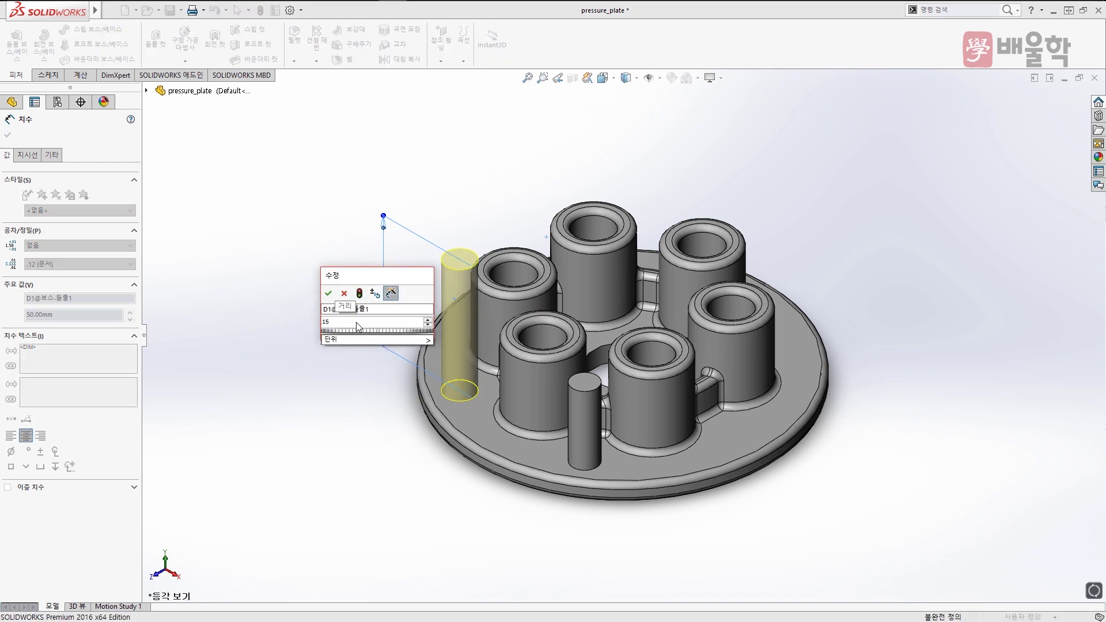
key("Return")
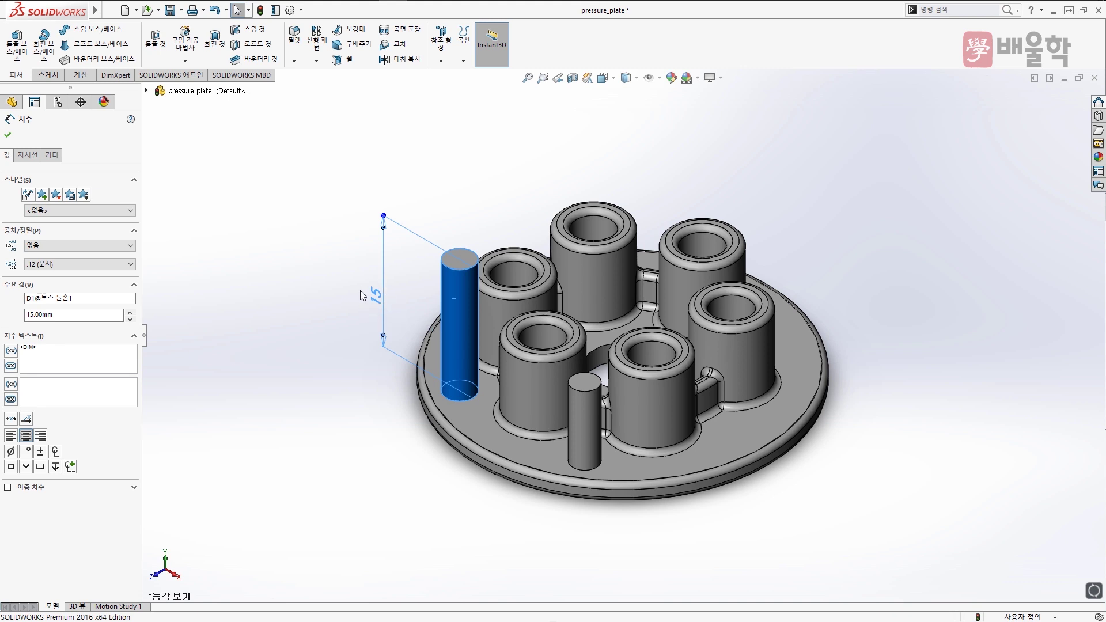
left_click(260, 13)
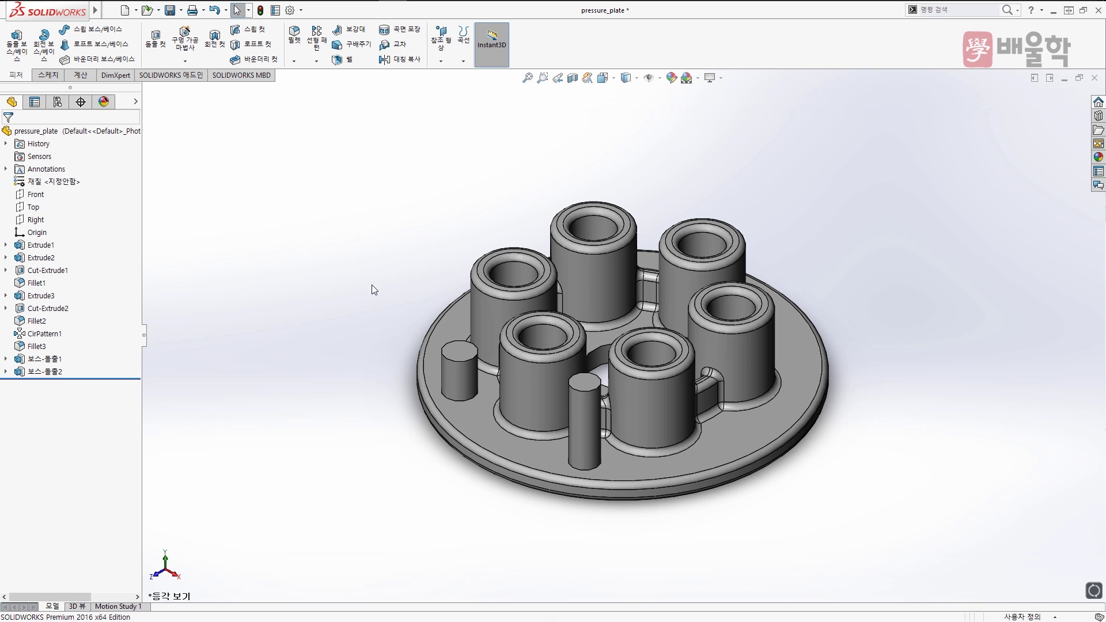
Set the front cylindrical boss's height dimension to 10 mm directly on the model and rebuild the part
left_click(582, 420)
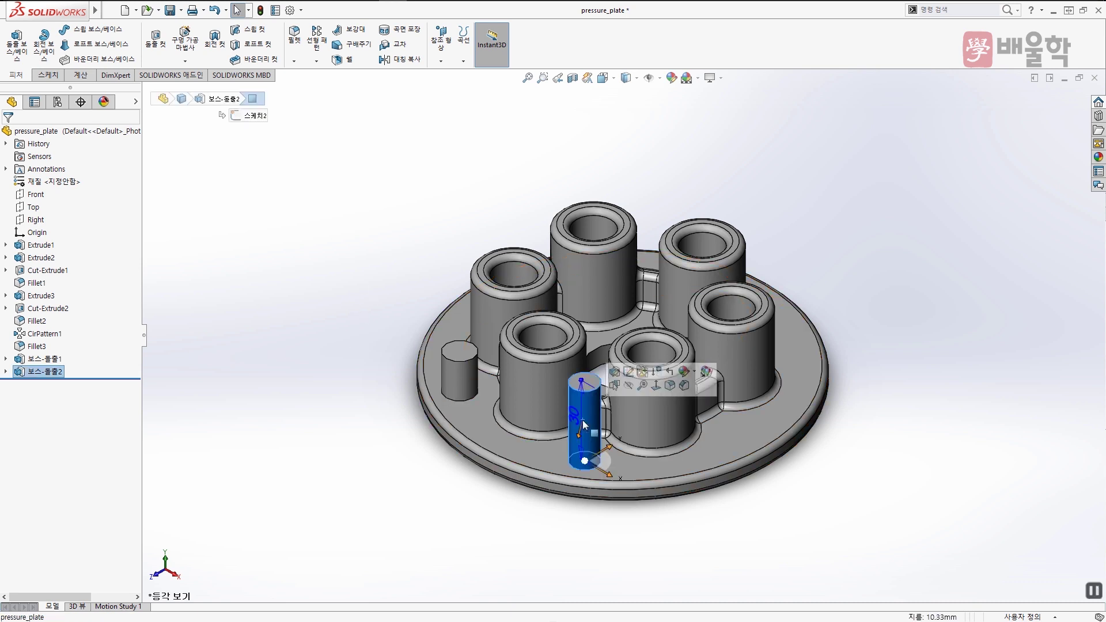
left_click_drag(572, 414, 532, 387)
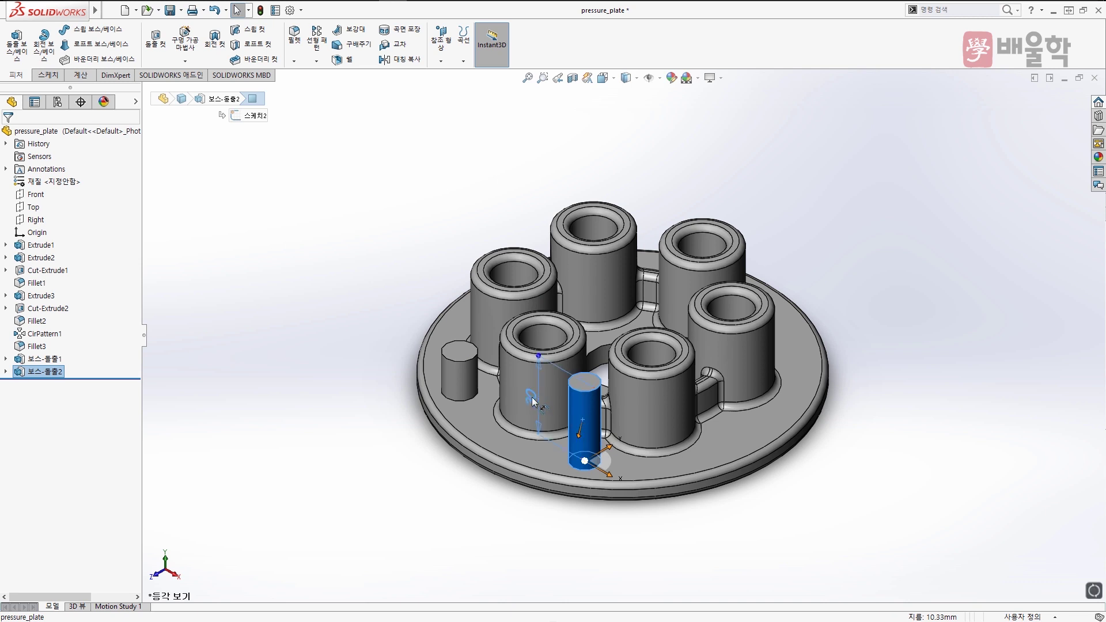
double_click(532, 387)
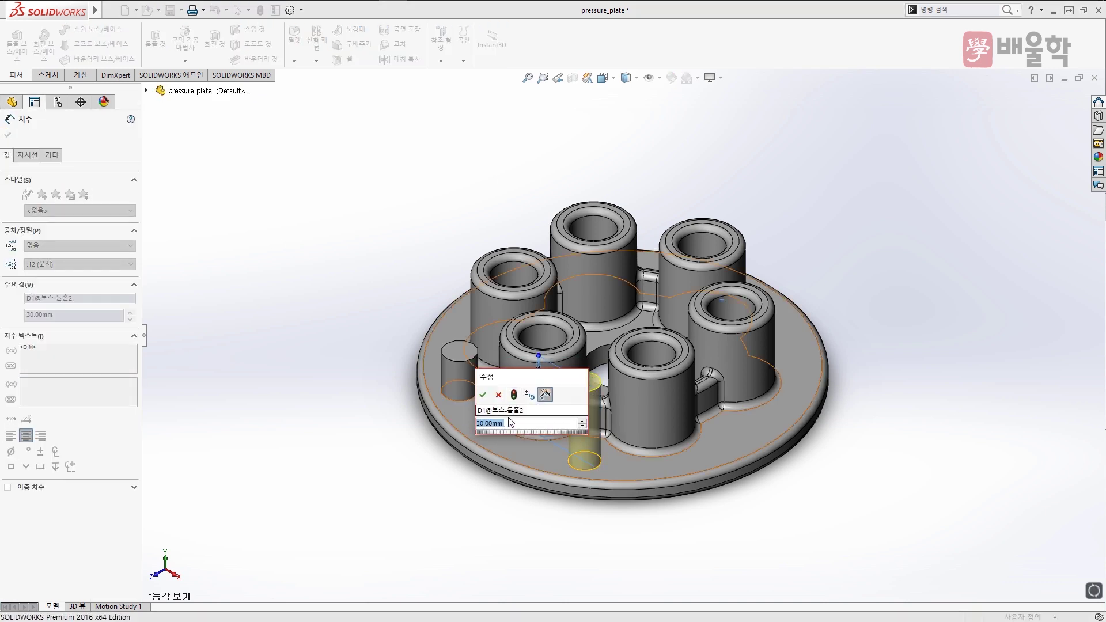
type("10")
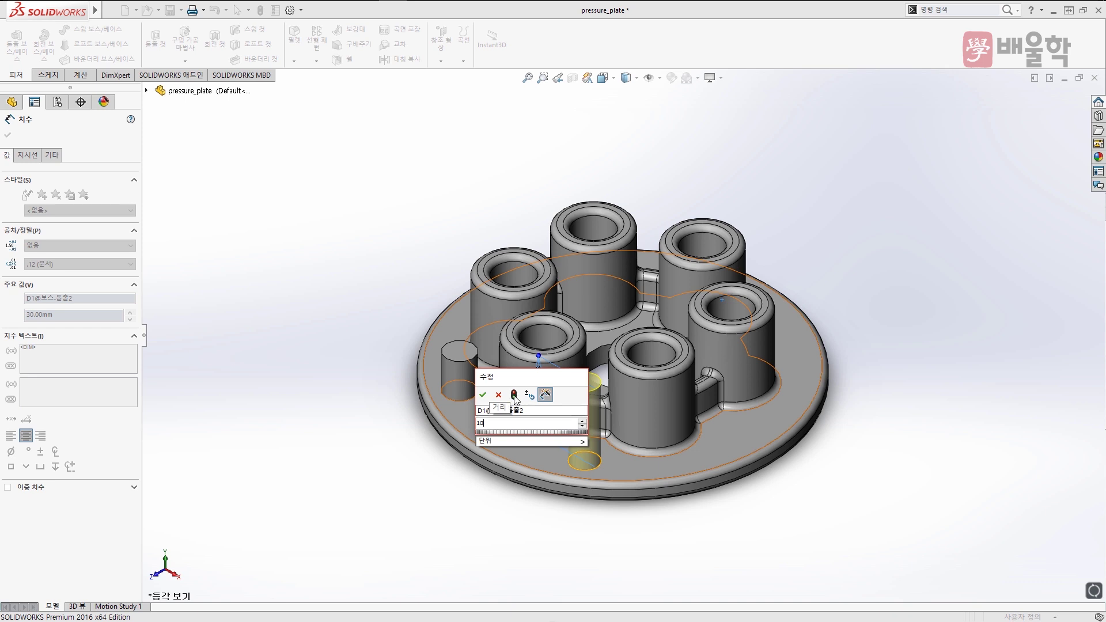
left_click(515, 395)
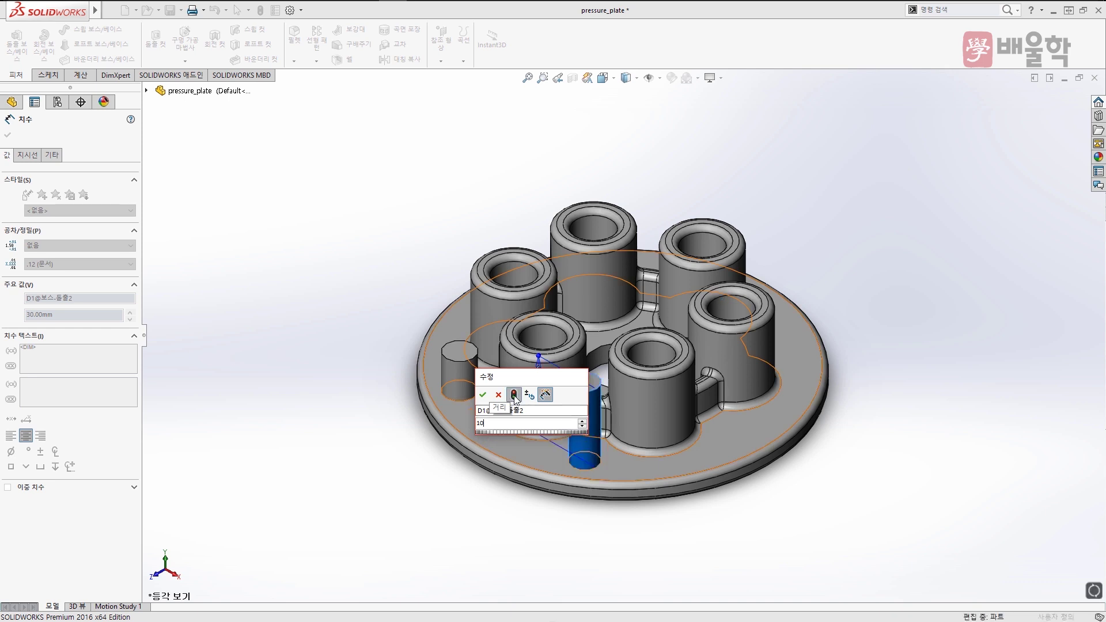
left_click(482, 394)
left_click(387, 447)
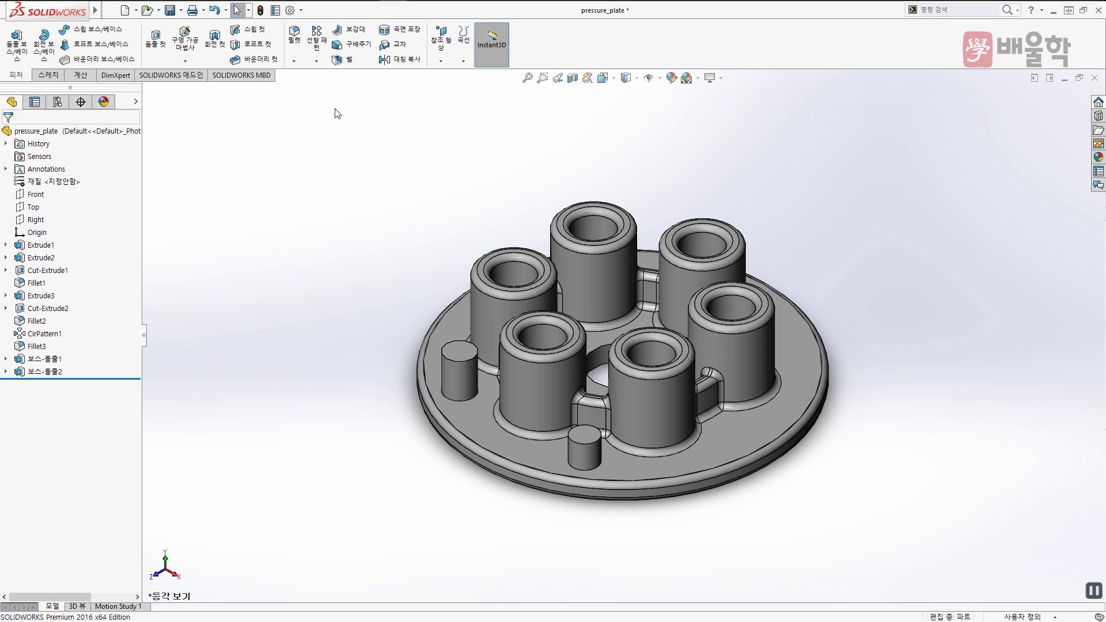
Hide the CommandManager
key("F10")
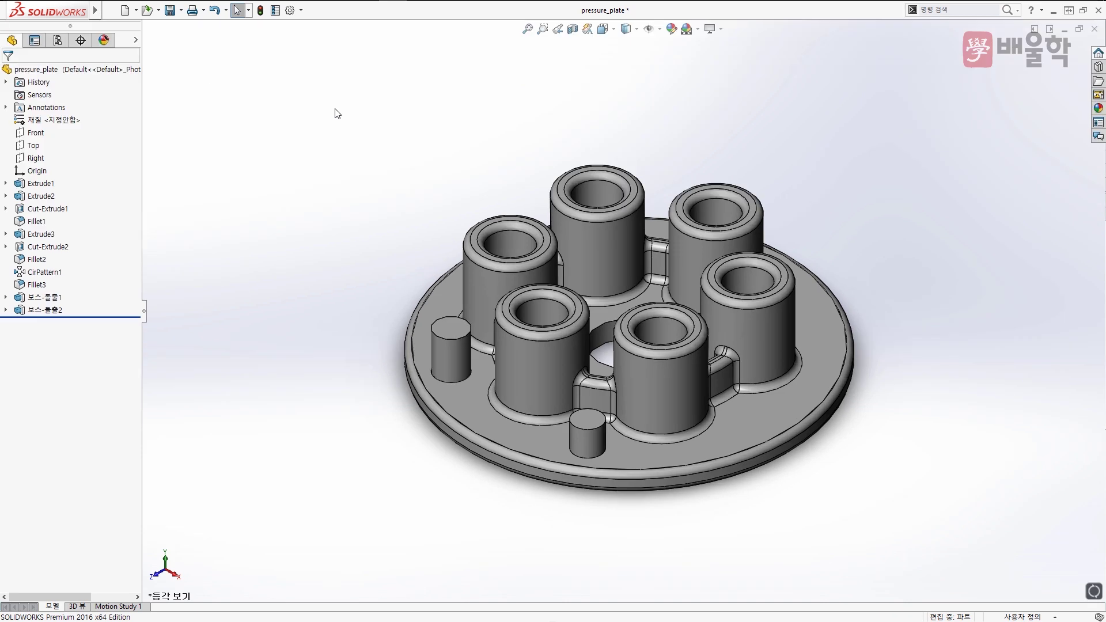
Show the CommandManager again
key("F10")
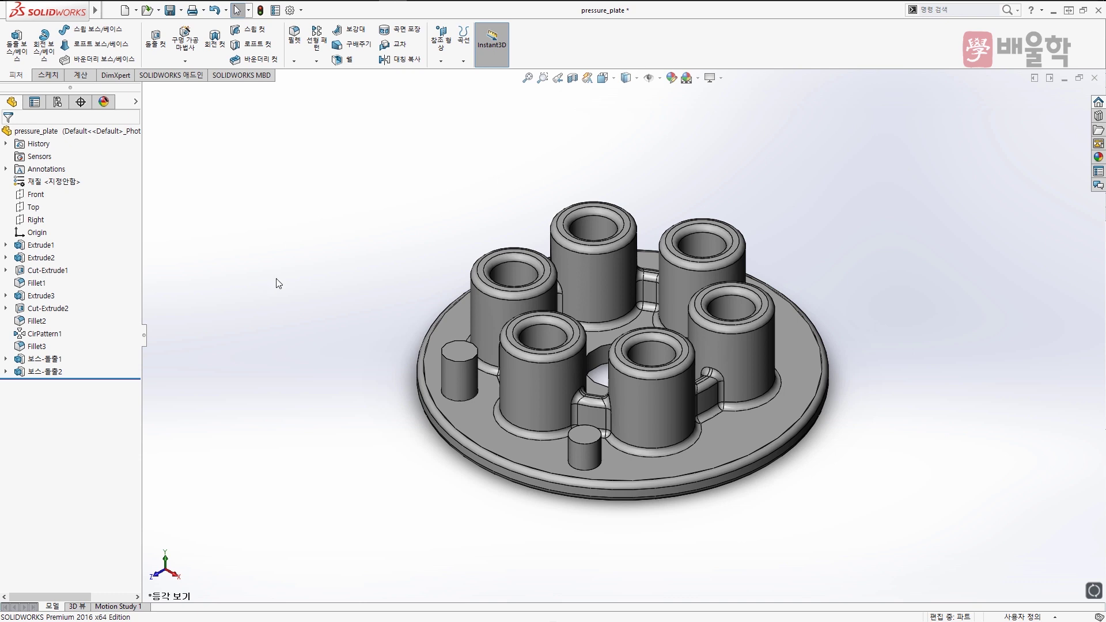
Examine the context toolbar and shortcut menu for the left cylindrical boss feature in the tree and for the plate's top face
left_click(55, 364)
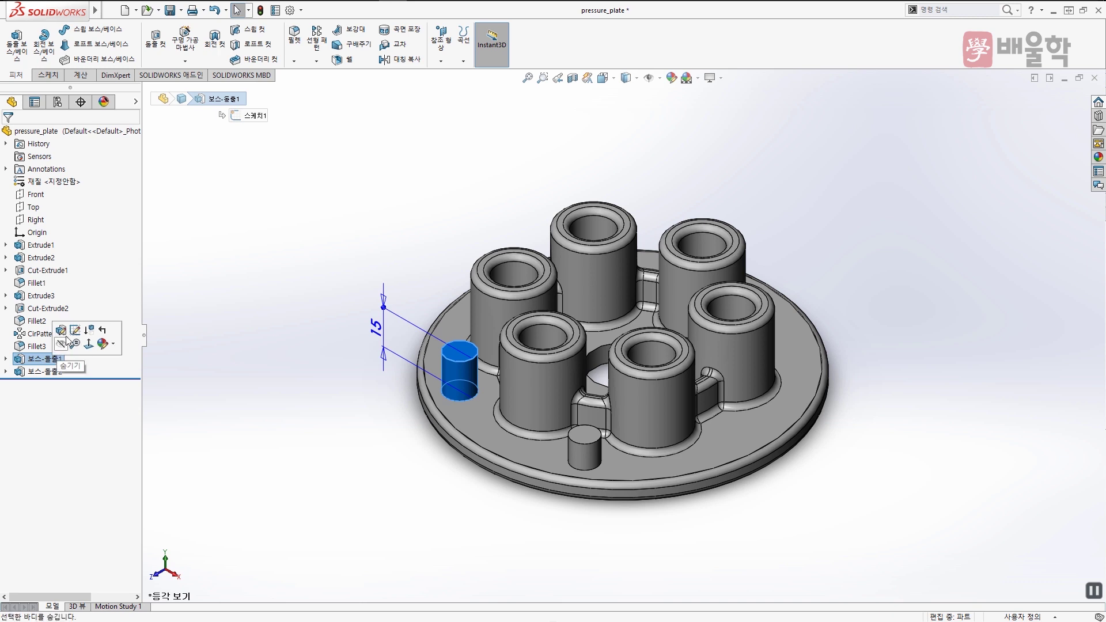
right_click(51, 363)
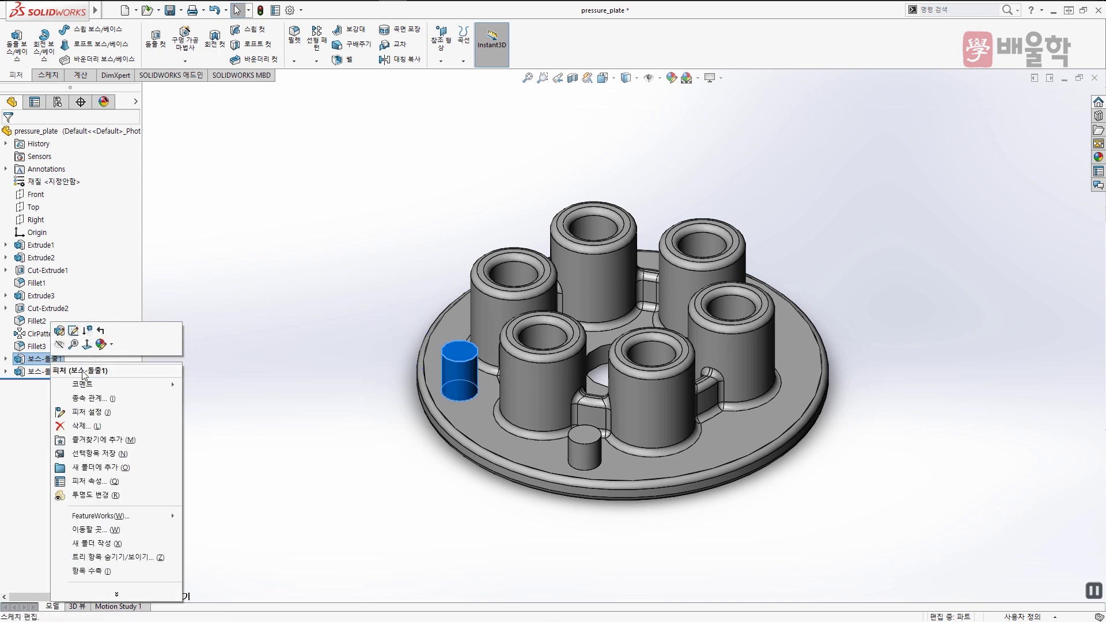
left_click(330, 317)
left_click(331, 317)
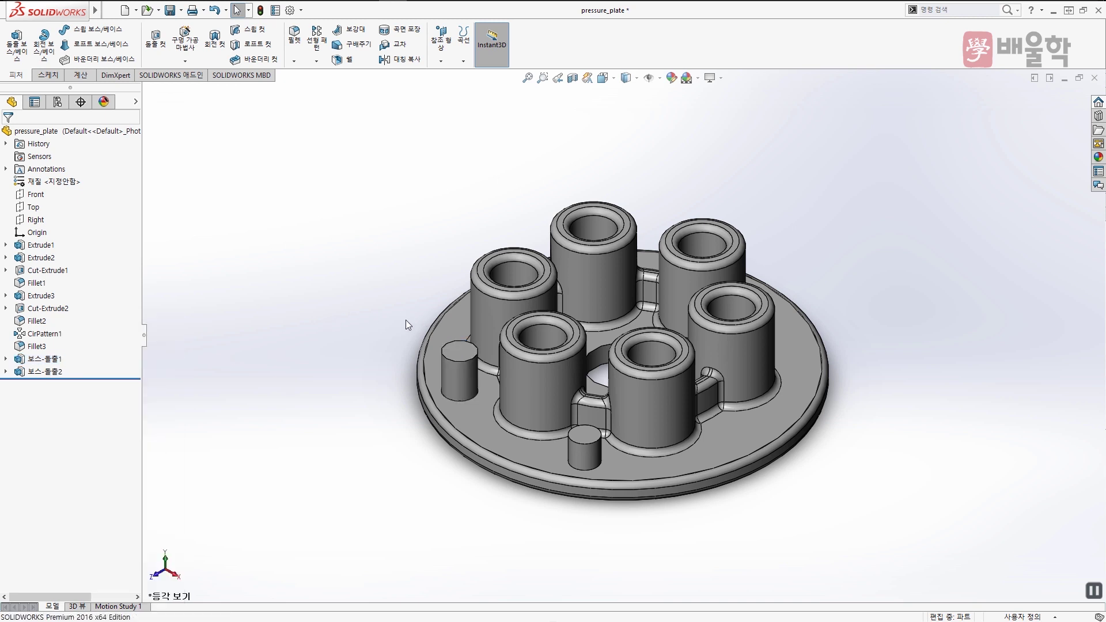
left_click(448, 327)
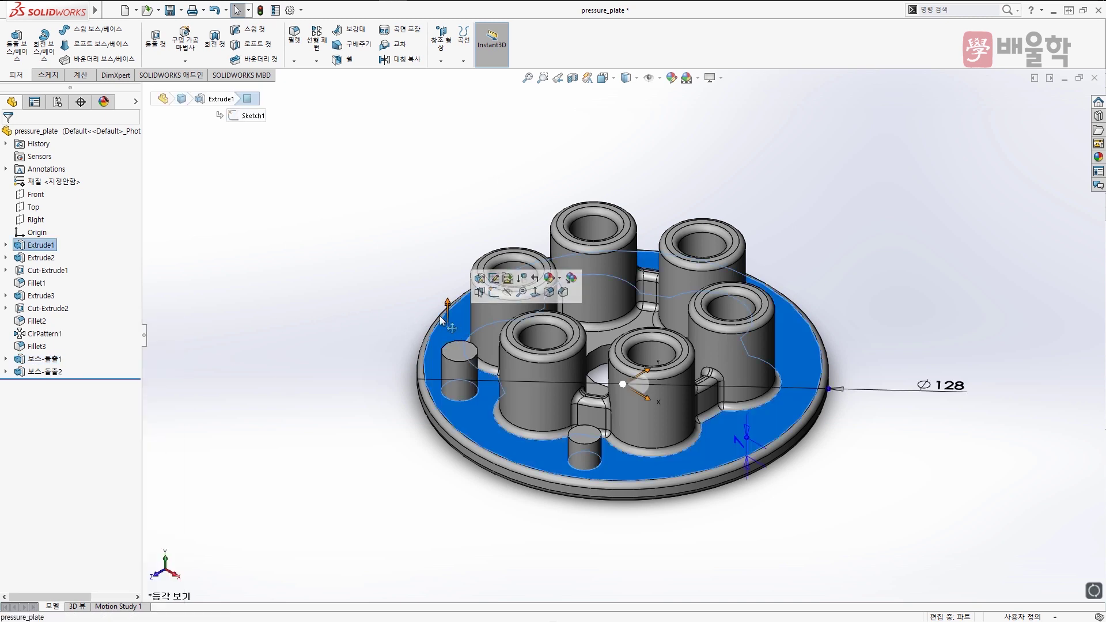
left_click(389, 313)
right_click(444, 324)
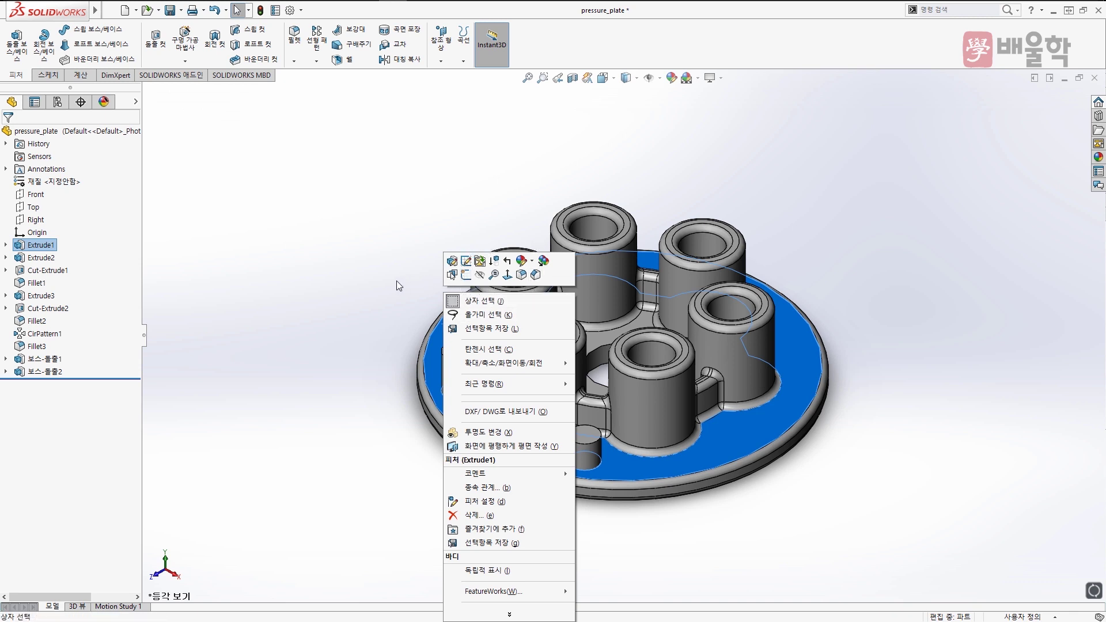
left_click(341, 304)
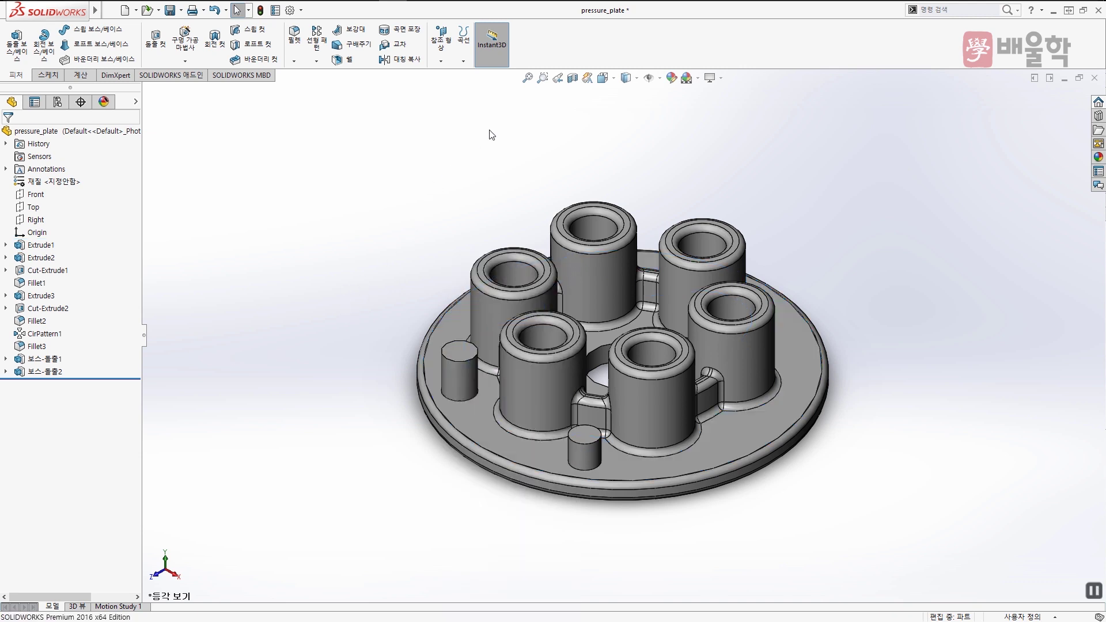
Turn off the context toolbar settings for showing on selection (선택사항에 표시) and in the shortcut menu (바로가기 메뉴에 표시)
right_click(545, 43)
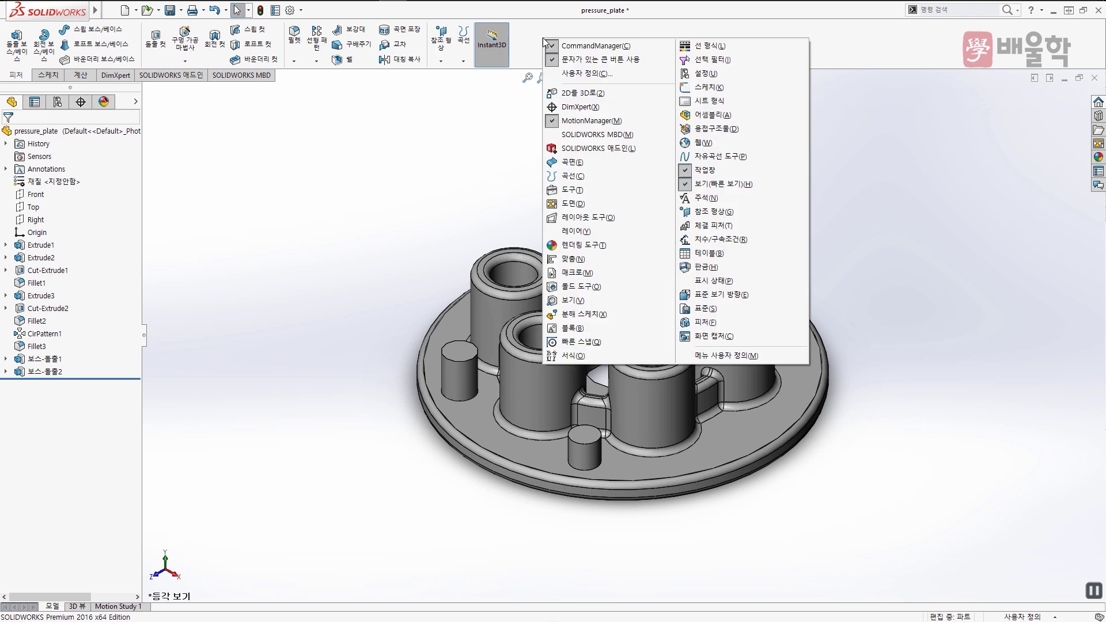
left_click(566, 75)
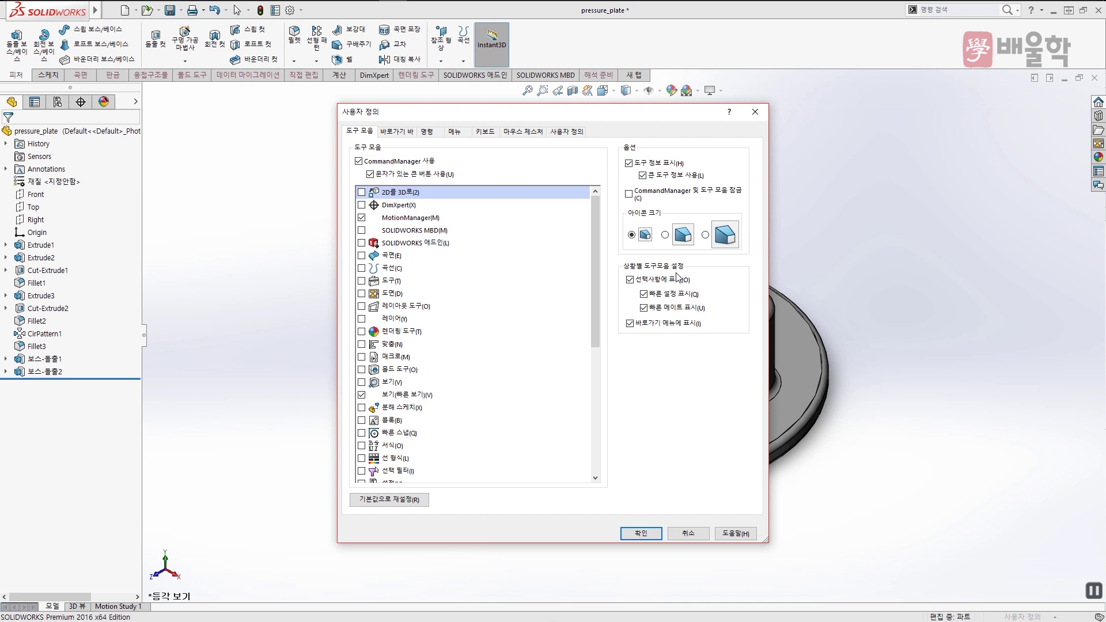
left_click(629, 280)
left_click(629, 323)
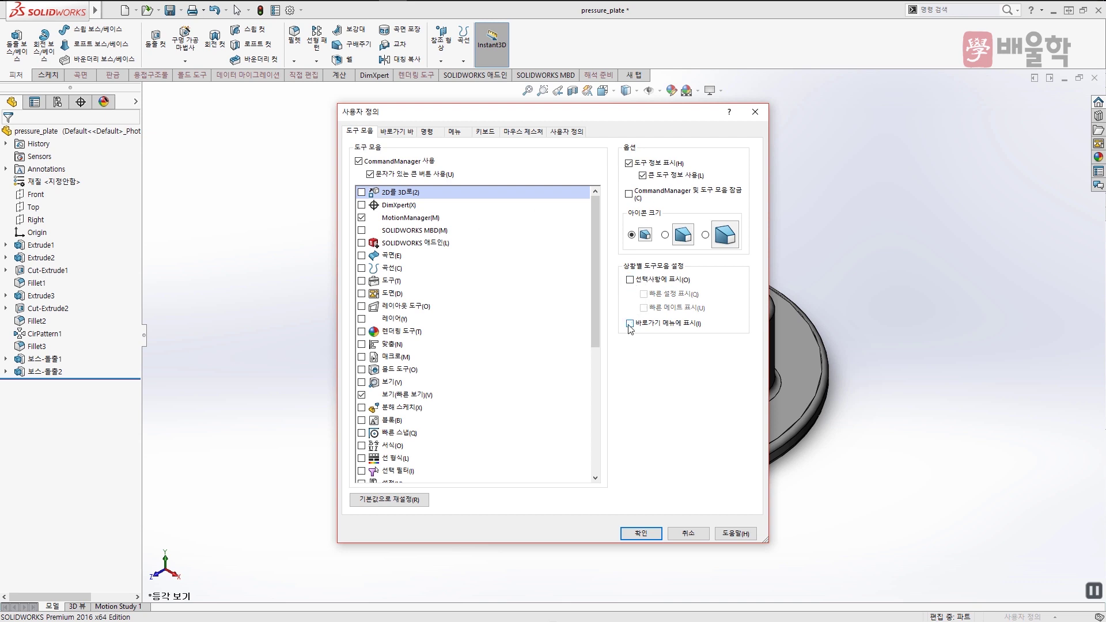
left_click(639, 533)
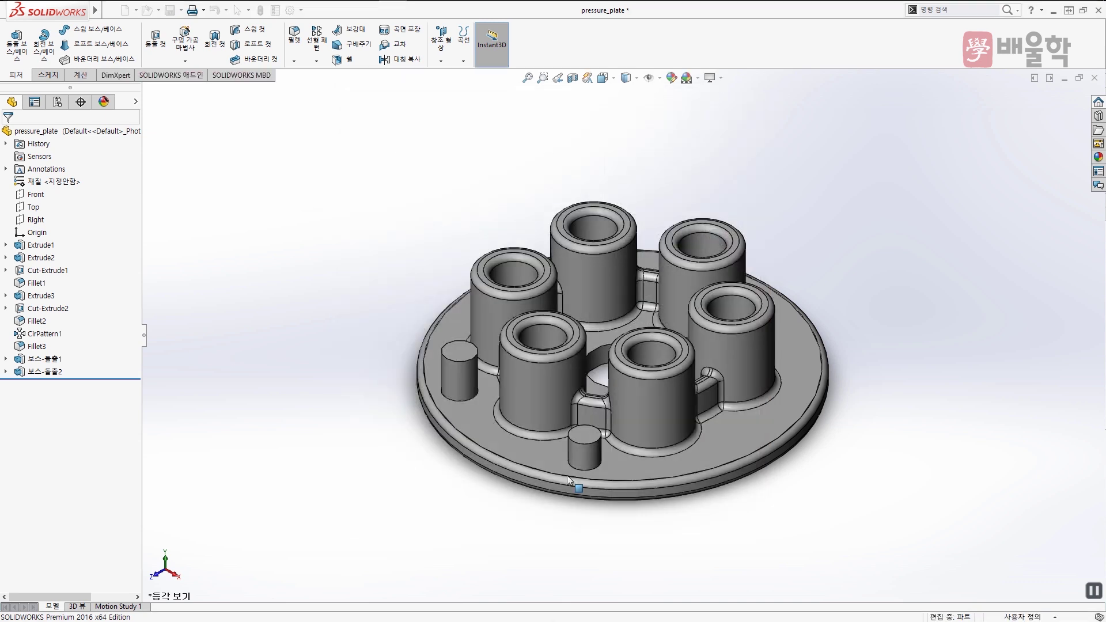
Check how selecting and the shortcut menu behave without context toolbars on the left cylindrical boss and the plate's top face
left_click(44, 360)
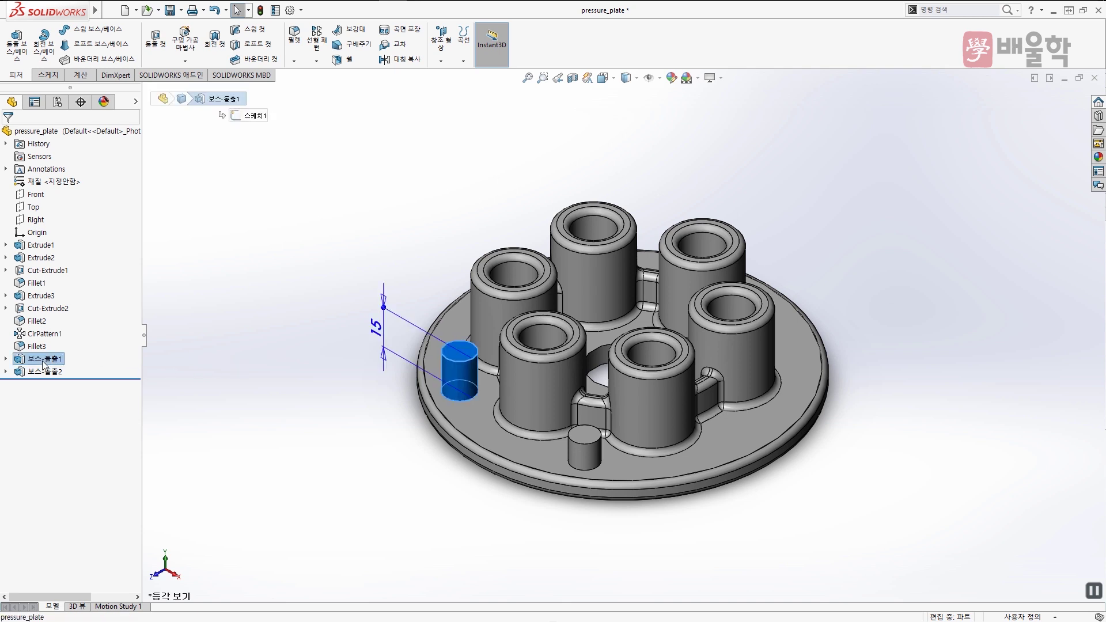
right_click(43, 362)
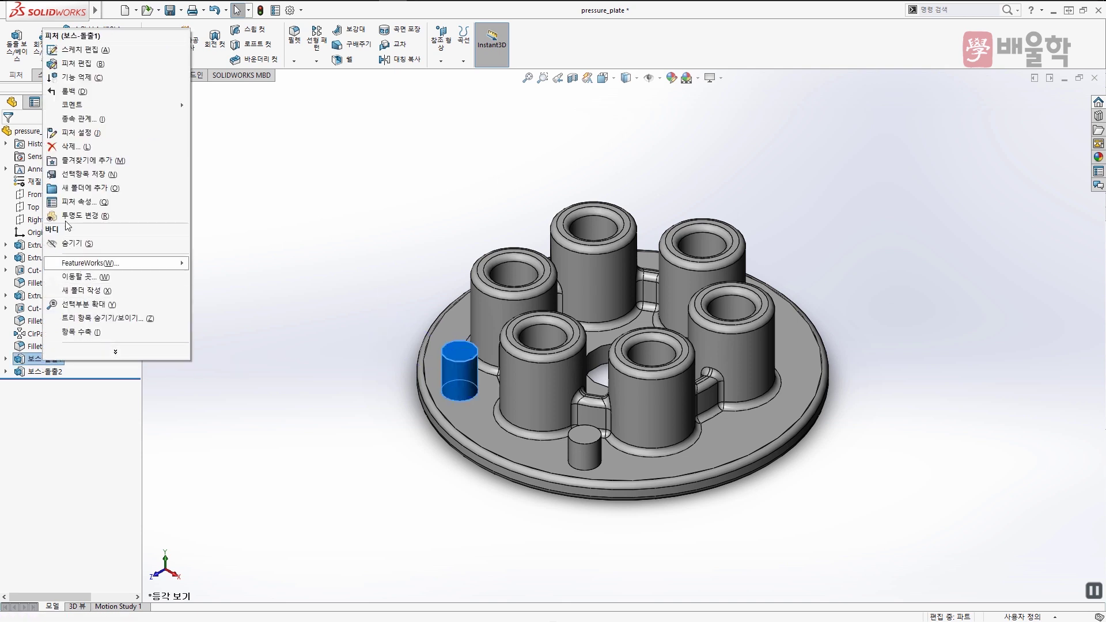
key("alt+f")
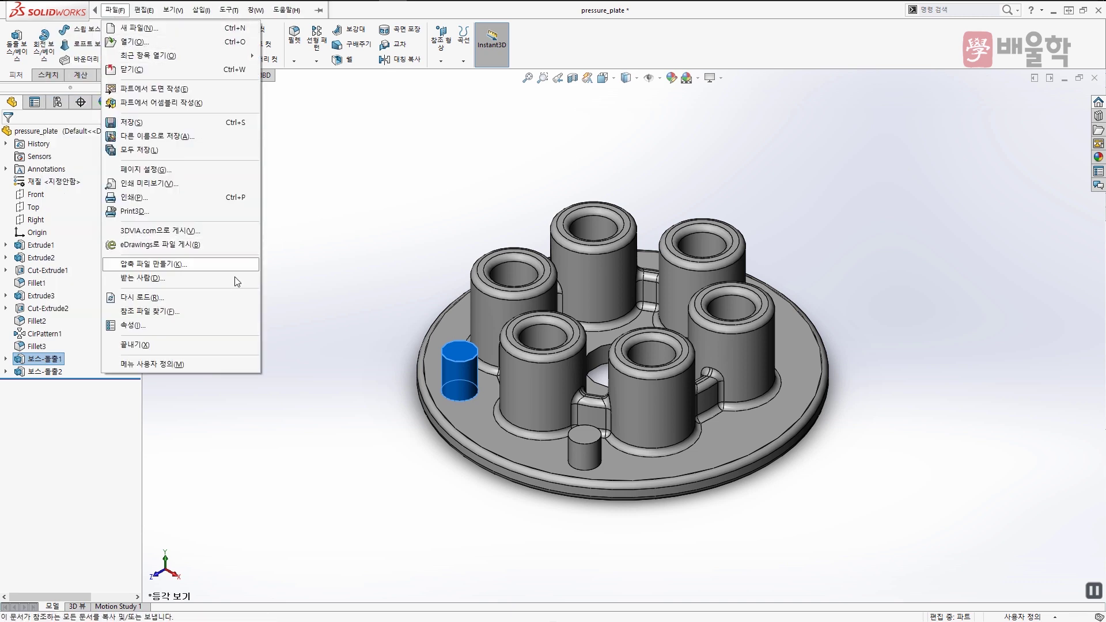
left_click(304, 302)
left_click(460, 377)
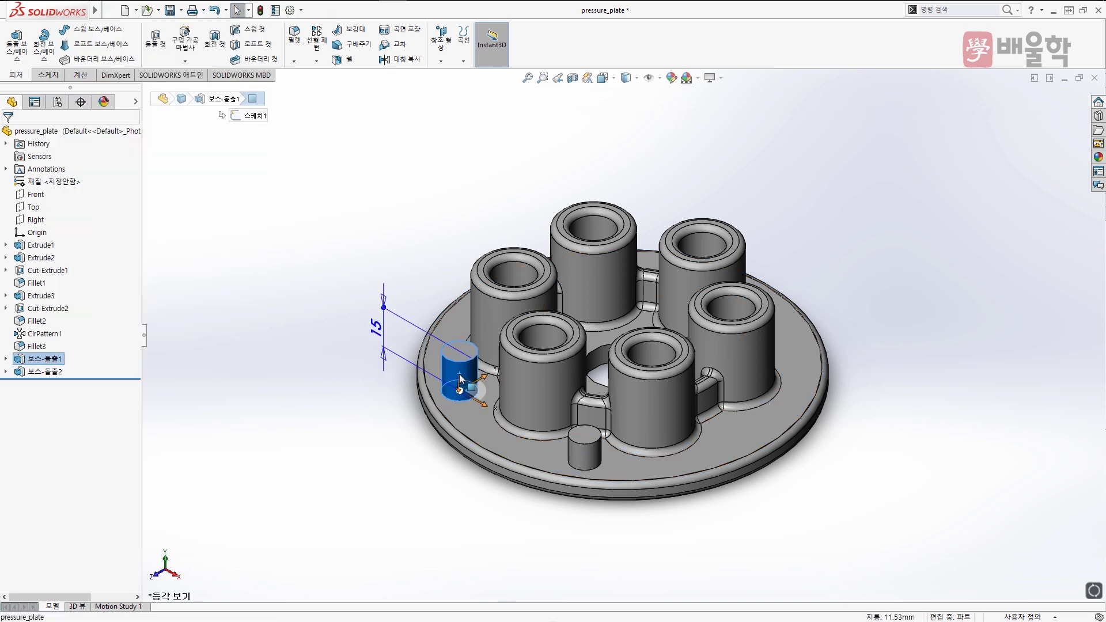
right_click(434, 361)
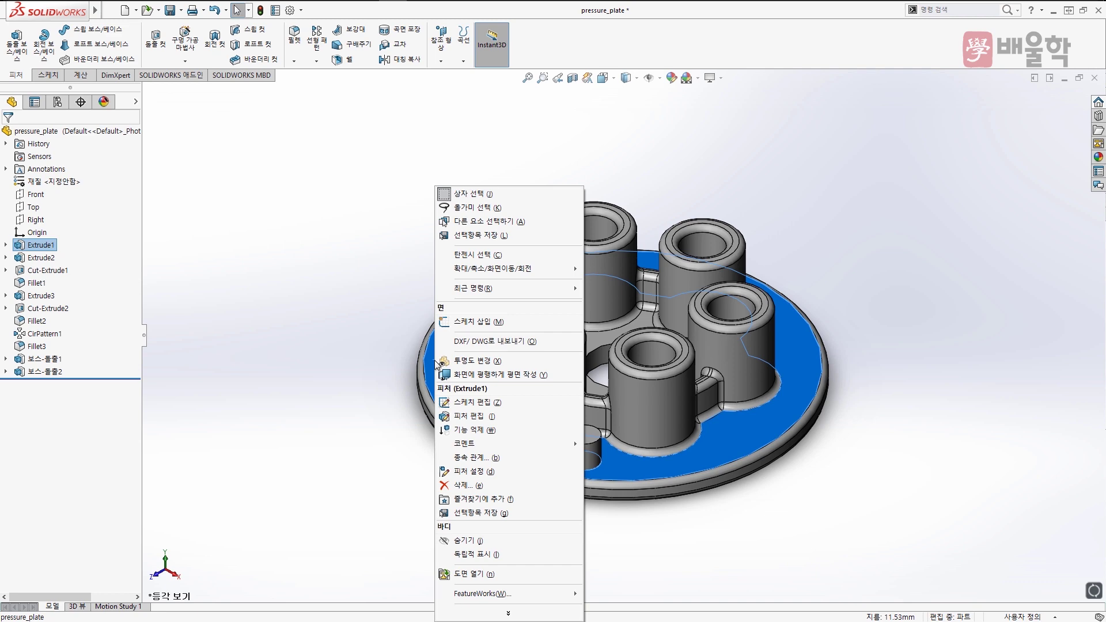
left_click(321, 321)
Turn the context toolbar settings 선택사항에 표시 (show on selection) and 바로가기 메뉴에 표시 (show in shortcut menu) back on
right_click(535, 47)
left_click(743, 422)
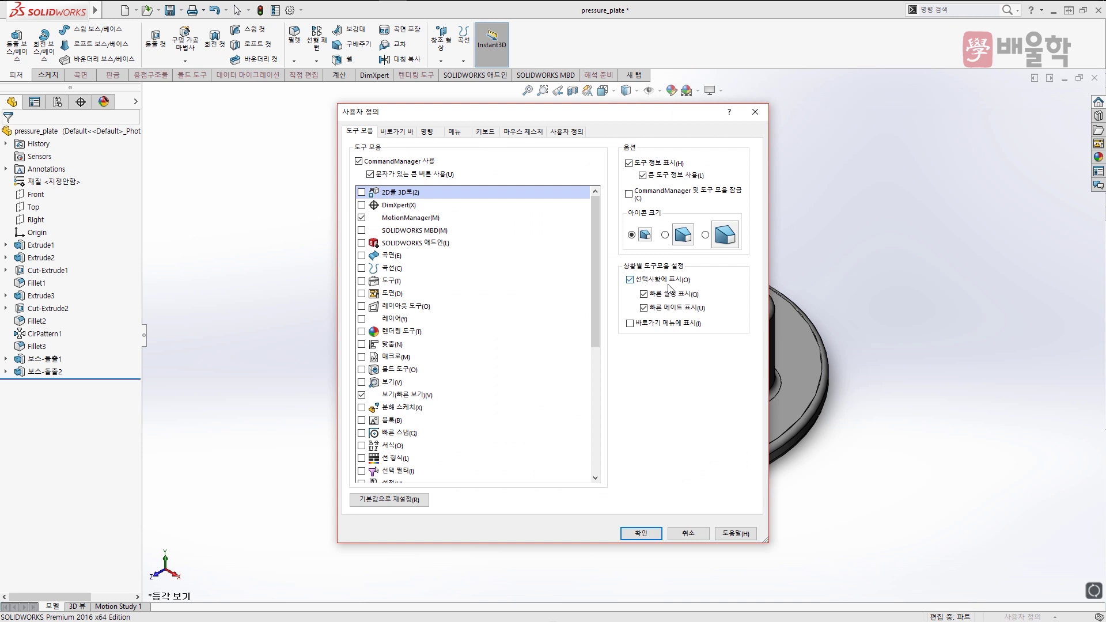
left_click(628, 326)
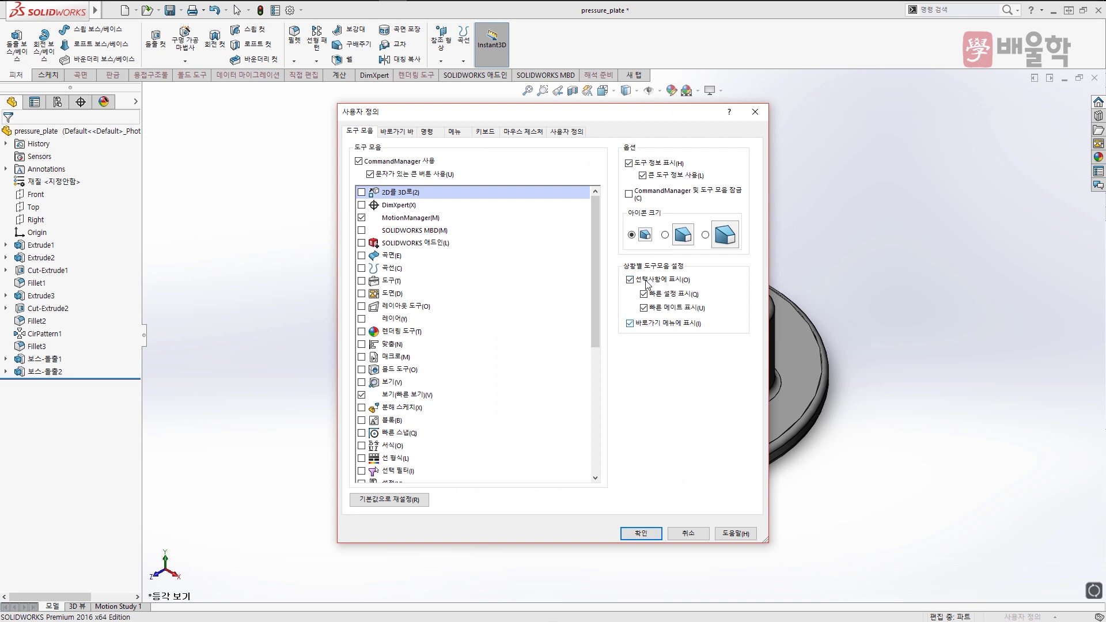
left_click(640, 533)
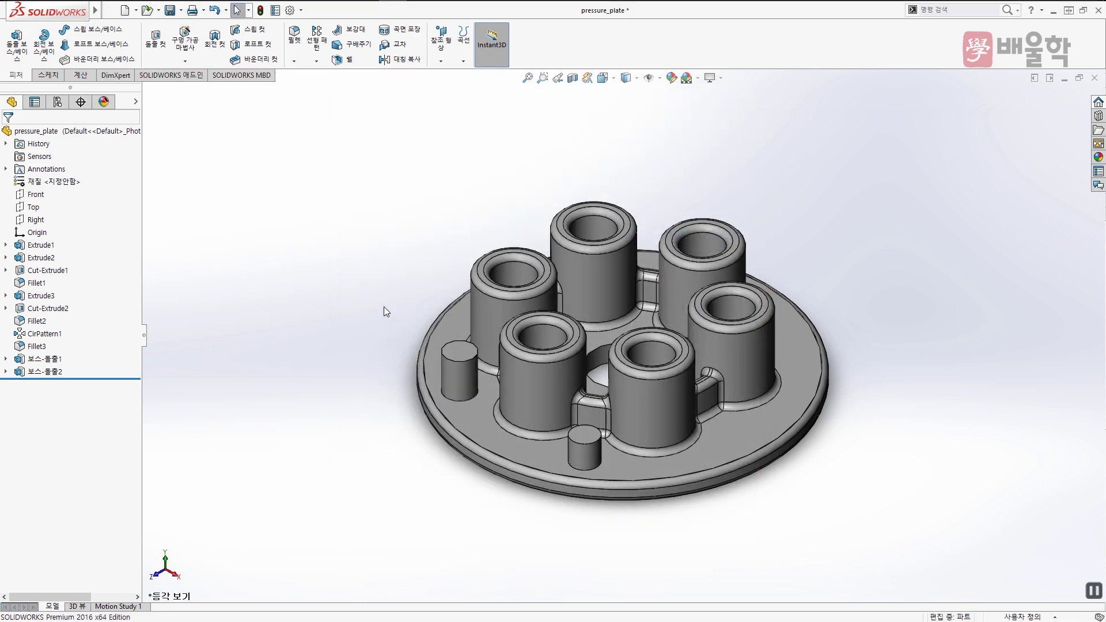